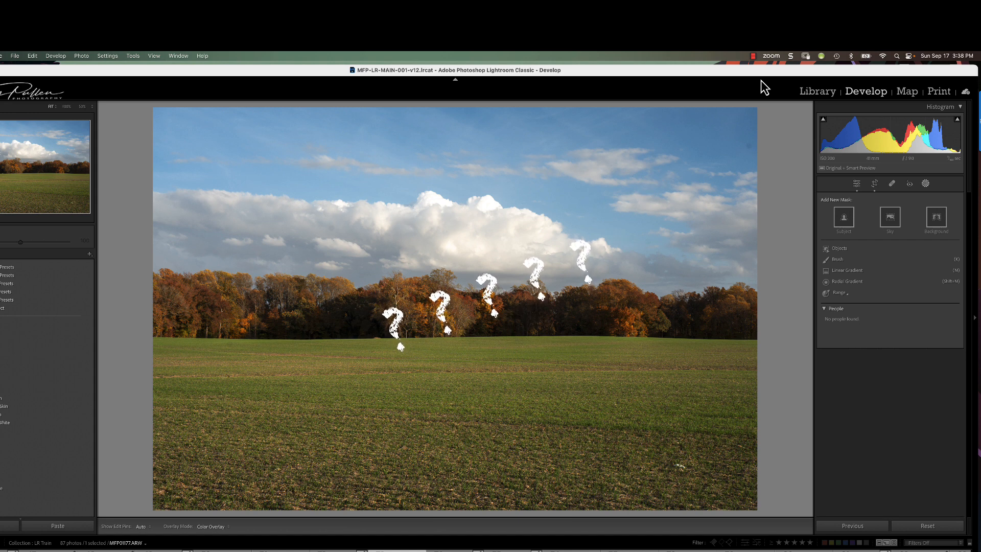
Add a circular radial gradient mask over the left part of the field and raise its exposure to 1.05.
left_click(926, 184)
left_click(926, 184)
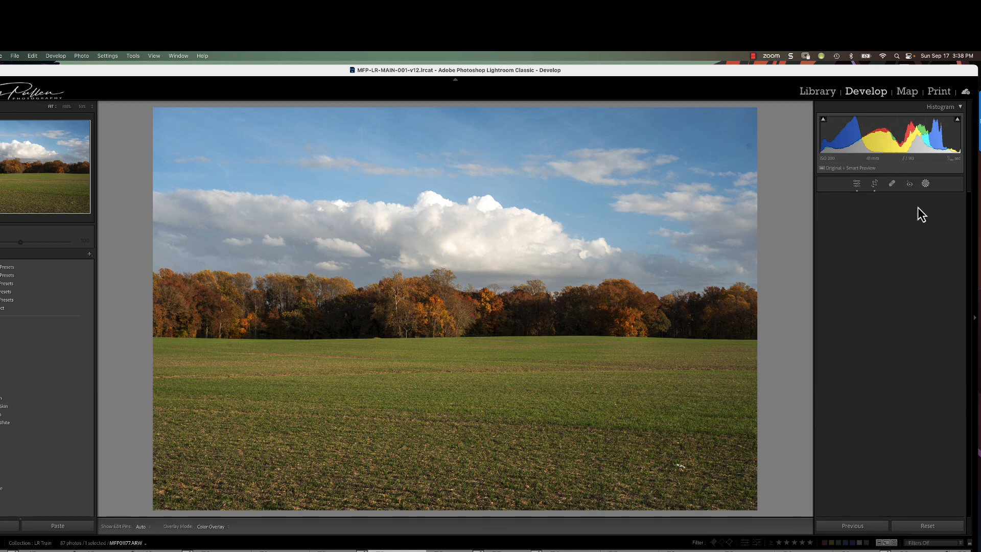
left_click(842, 284)
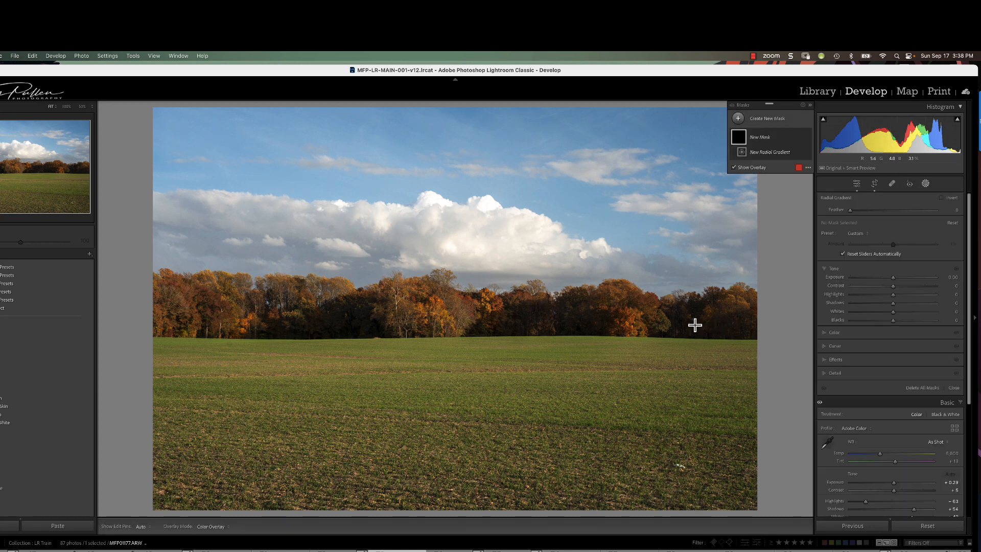
mouse_move(320, 357)
left_mouse_down()
mouse_move(412, 438)
mouse_move(395, 428)
left_mouse_up()
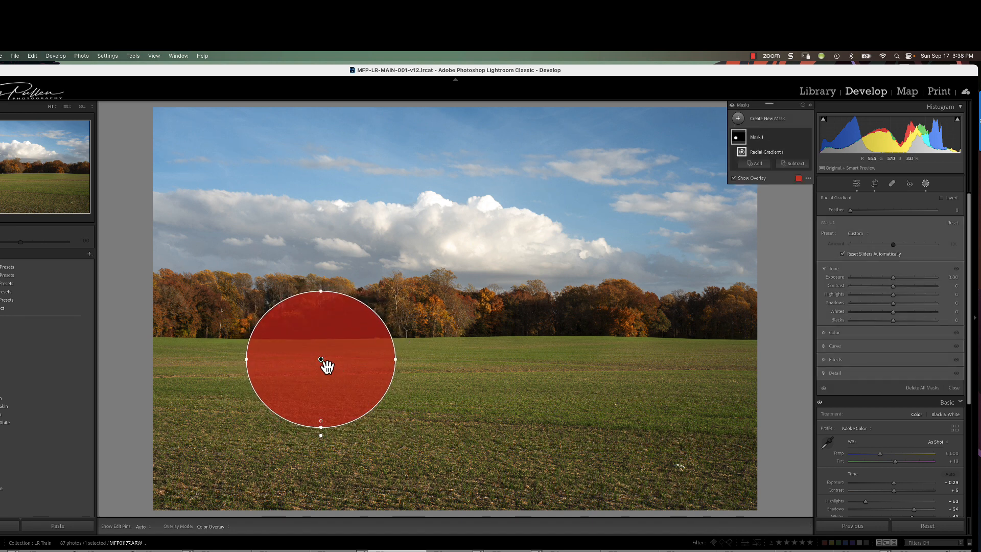
left_click_drag(326, 366, 364, 401)
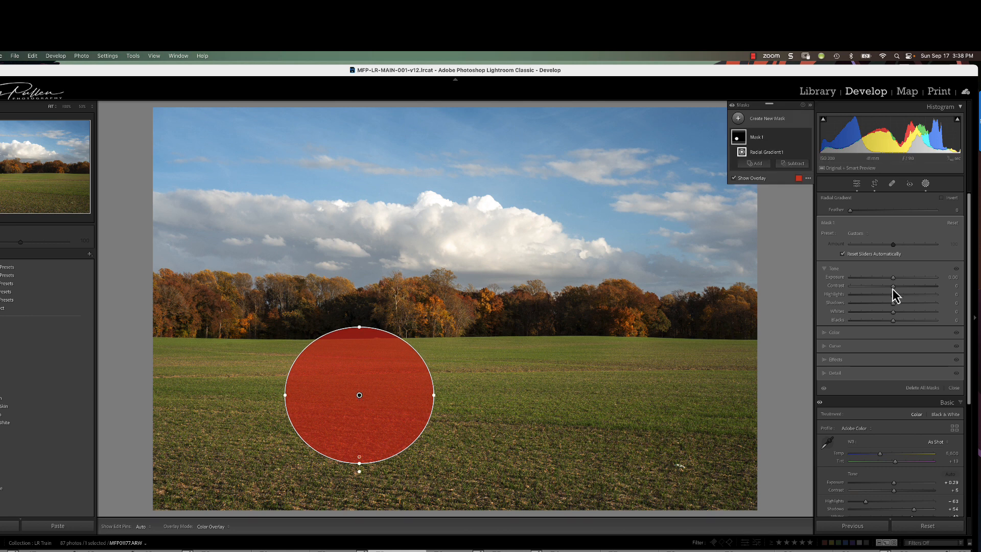
mouse_move(894, 278)
left_mouse_down()
mouse_move(918, 279)
mouse_move(890, 281)
left_mouse_up()
left_click_drag(365, 400, 362, 417)
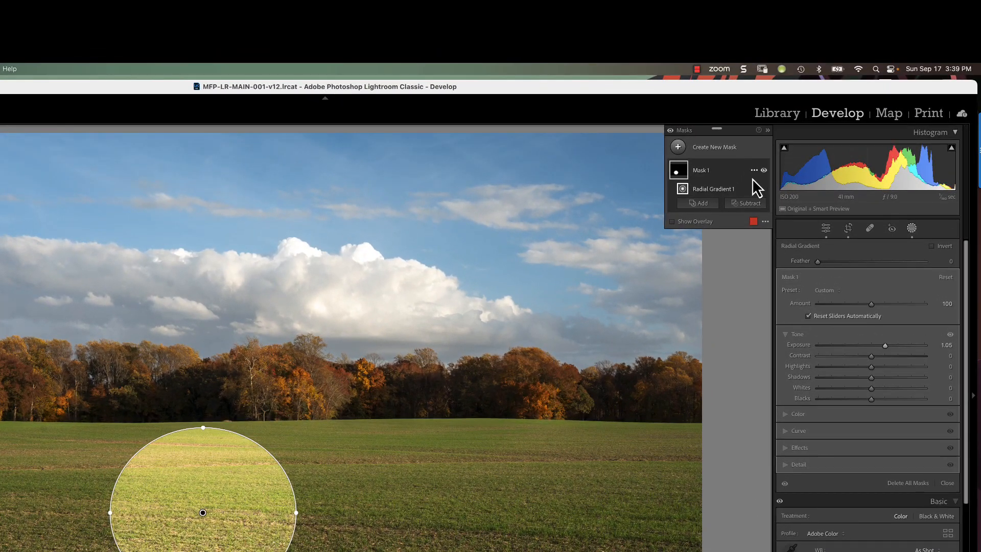
Intersect Mask 1 with a second radial gradient, drawn as a larger circle to the right of the first one.
left_click(754, 171)
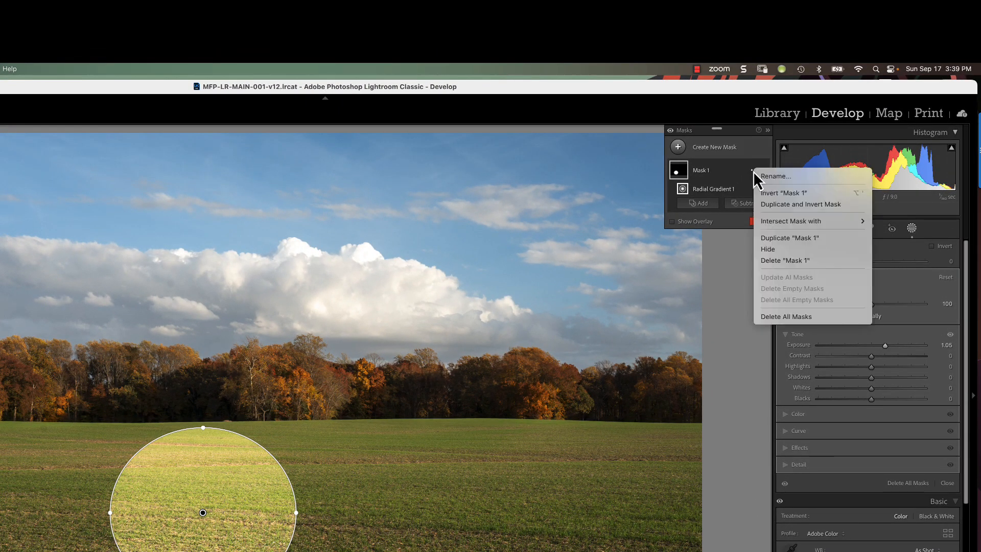
mouse_move(780, 220)
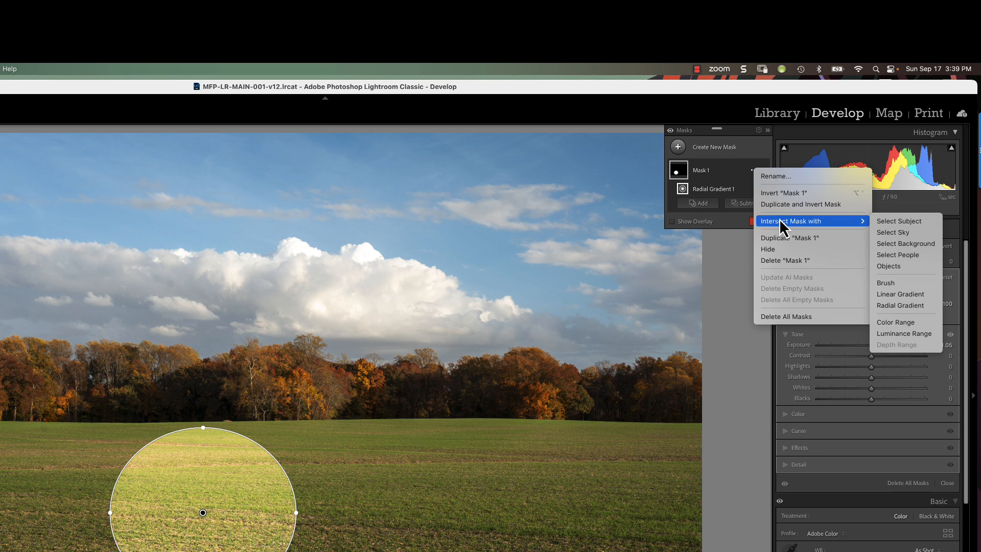
left_click(717, 276)
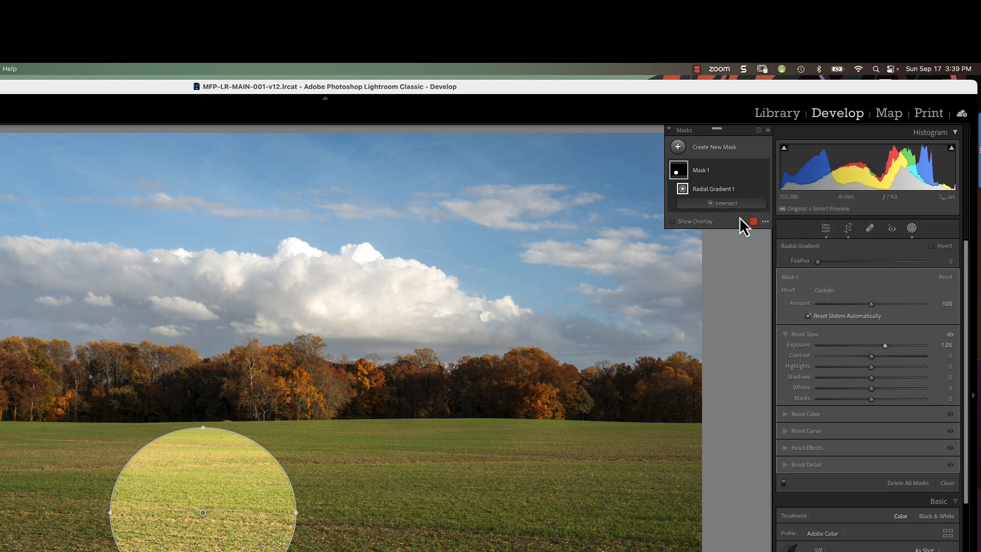
key("alt")
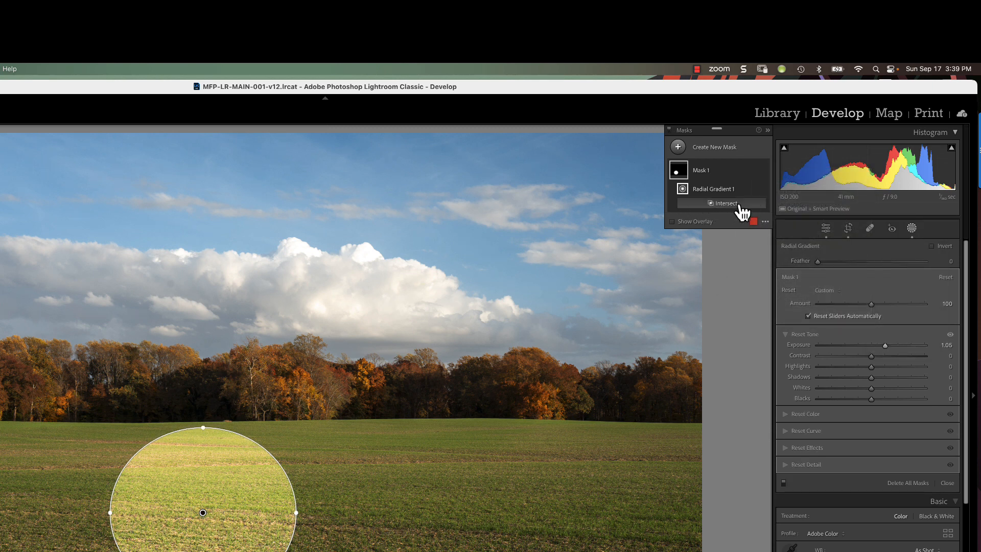
left_click(729, 204, "alt")
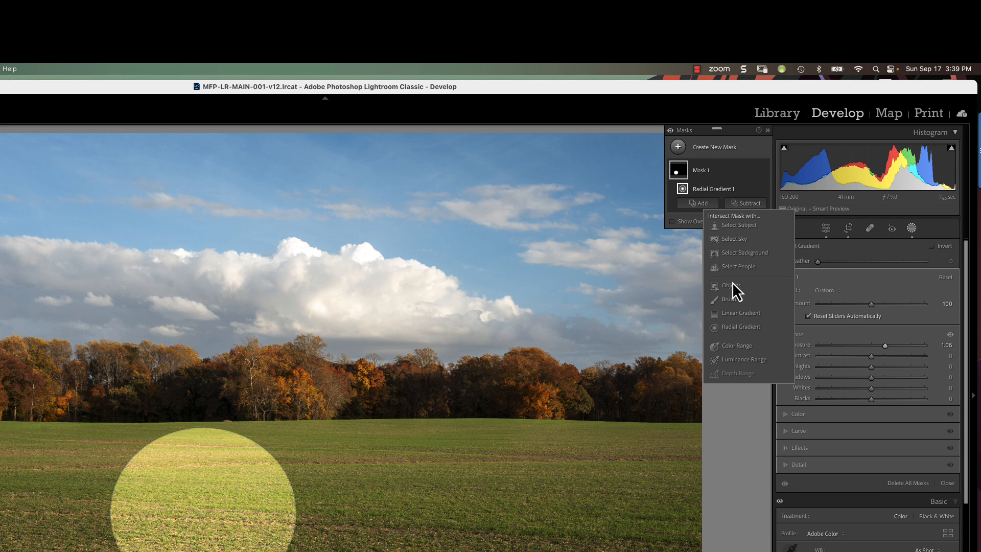
left_click(732, 329)
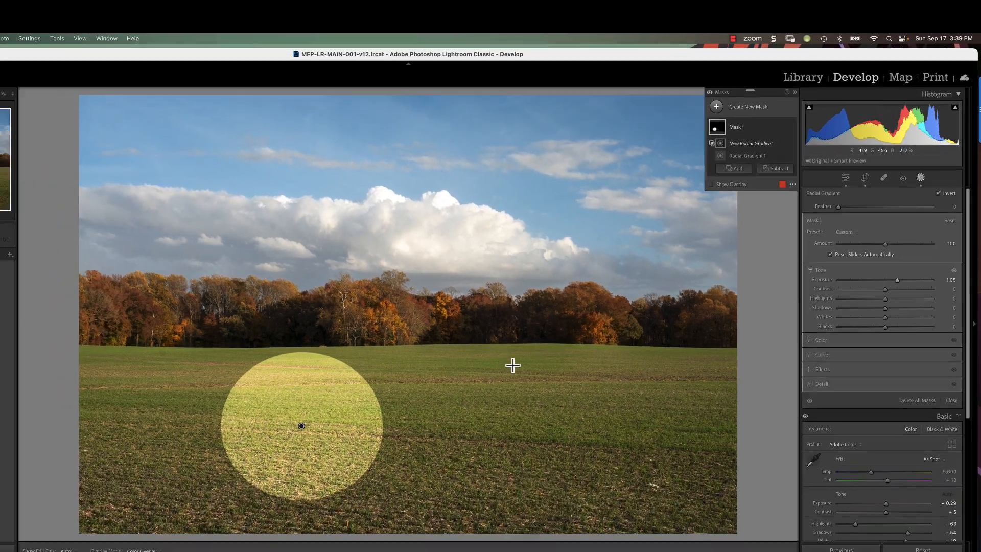
left_click_drag(450, 426, 553, 520)
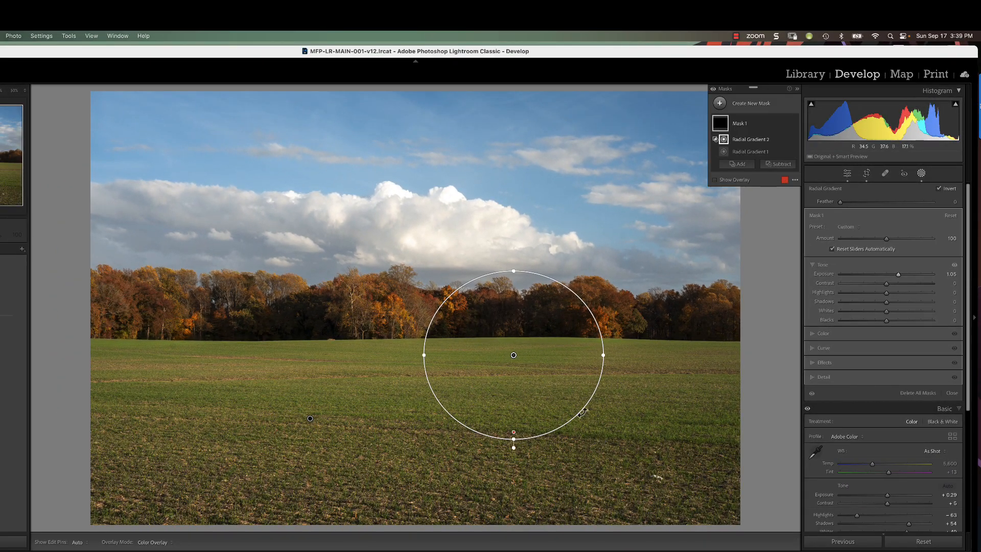
Reposition the second radial gradient over the field until its left side partly overlaps the first circle.
left_click_drag(521, 366, 589, 412)
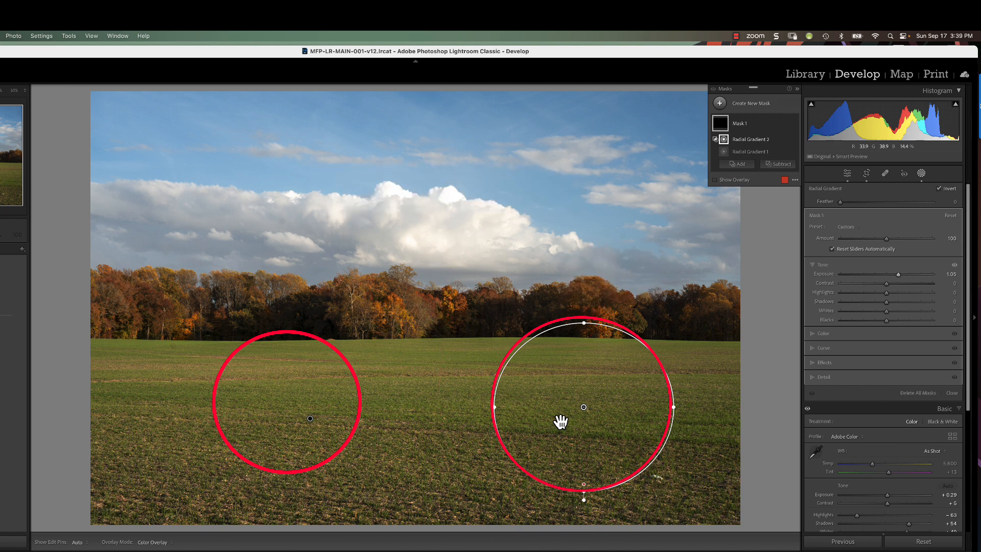
mouse_move(585, 408)
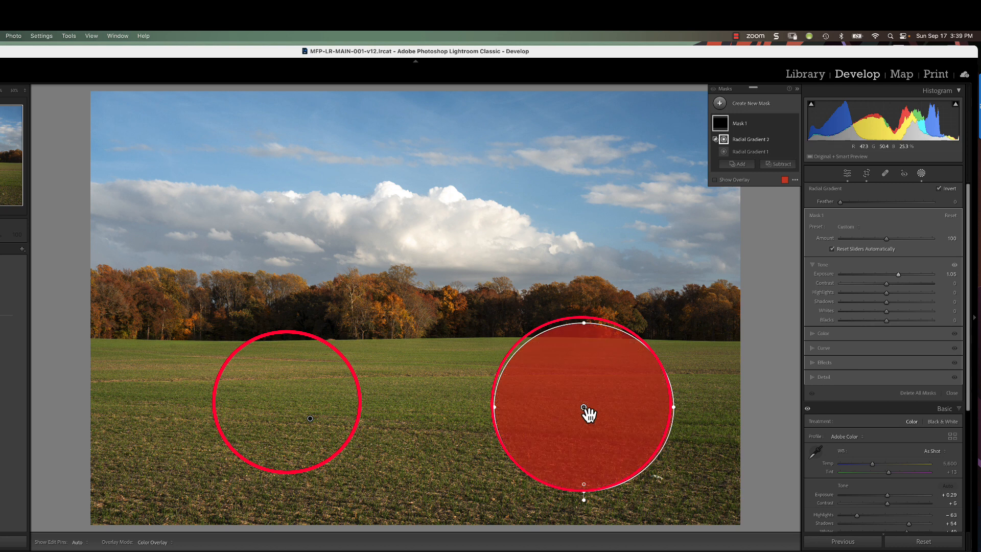
left_click_drag(588, 412, 407, 427)
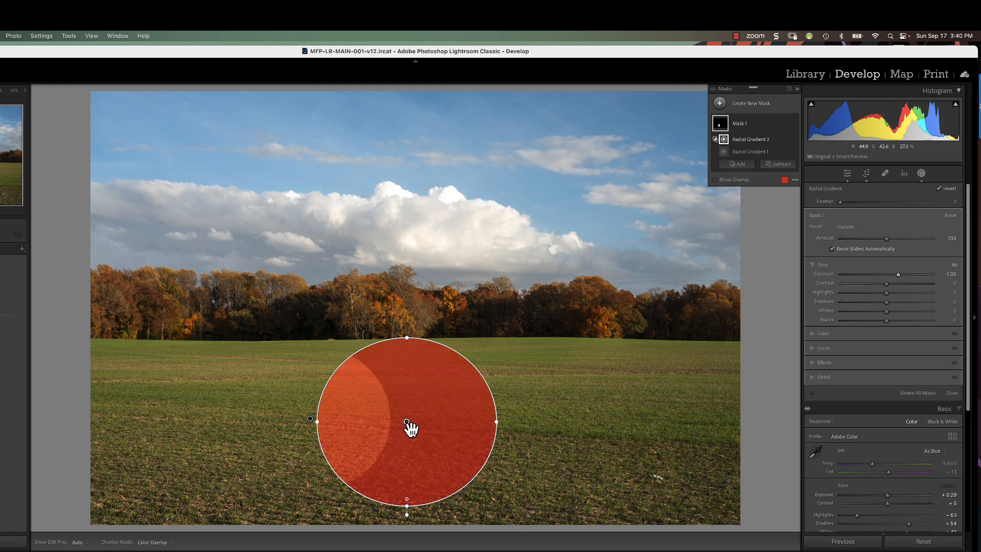
mouse_move(409, 426)
left_mouse_down()
mouse_move(384, 454)
mouse_move(349, 463)
mouse_move(379, 394)
mouse_move(311, 354)
mouse_move(286, 368)
mouse_move(412, 417)
mouse_move(381, 449)
mouse_move(427, 445)
mouse_move(341, 436)
mouse_move(396, 436)
mouse_move(403, 424)
mouse_move(384, 416)
mouse_move(372, 464)
mouse_move(335, 486)
mouse_move(307, 458)
mouse_move(357, 467)
mouse_move(388, 411)
mouse_move(375, 408)
mouse_move(440, 436)
mouse_move(423, 415)
mouse_move(424, 434)
left_mouse_up()
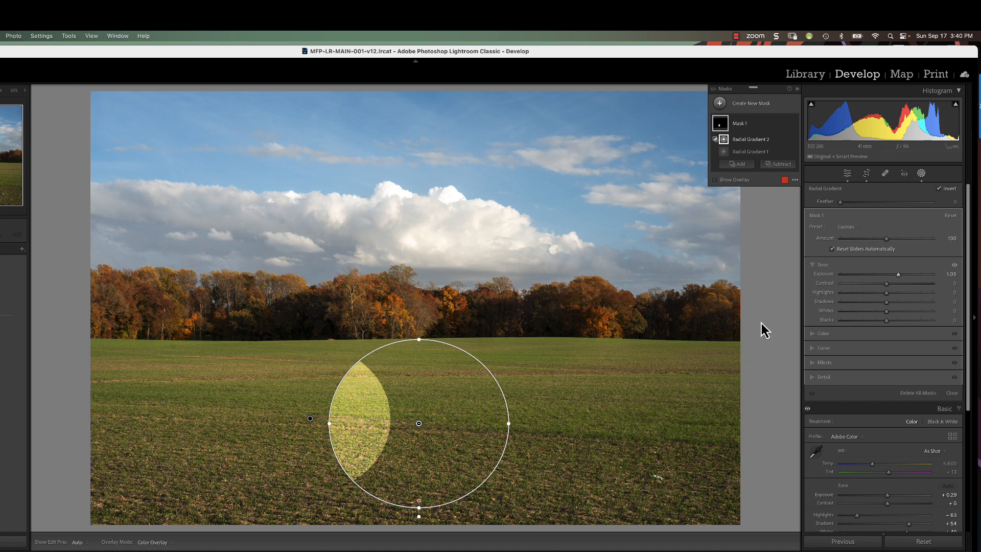
Delete all existing masks and create a new mask that selects the sky.
right_click(785, 131)
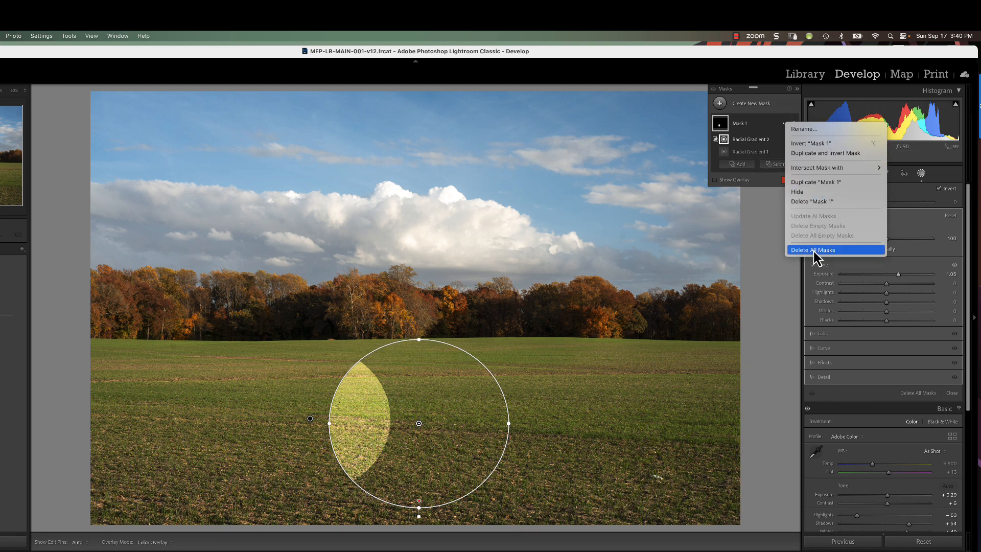
left_click(750, 339)
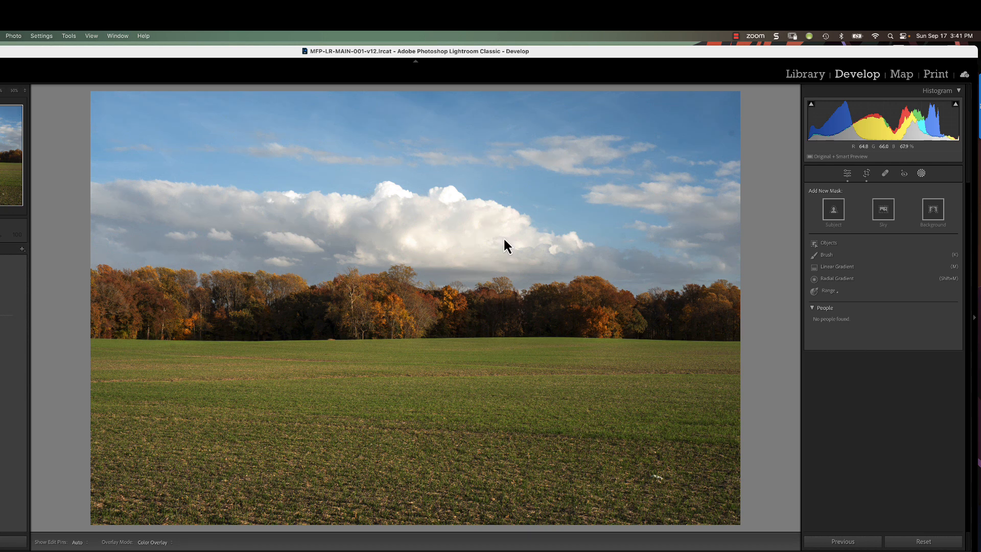
left_click(883, 212)
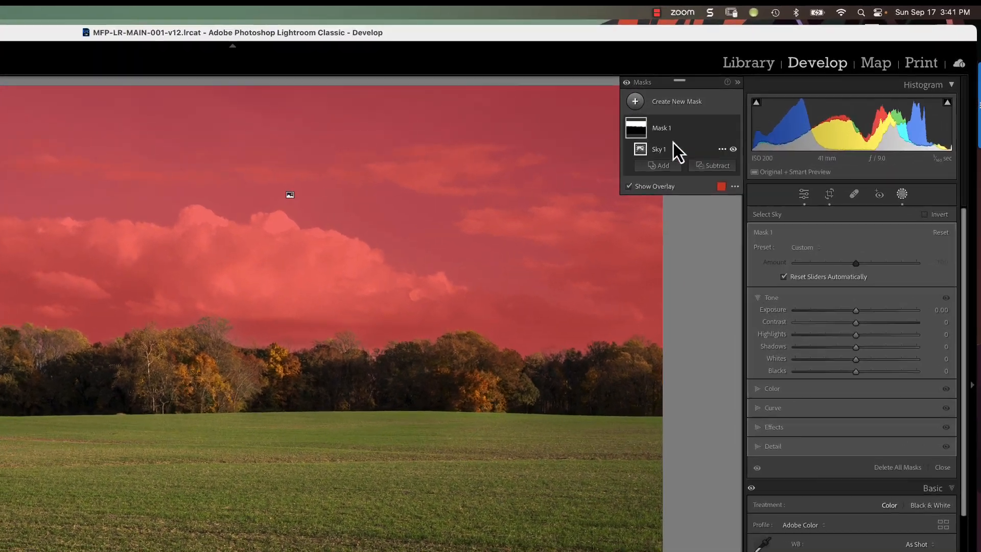
Try intersecting the sky mask with a color range sampled at a single point of blue sky above the clouds, and undo it.
mouse_move(790, 125)
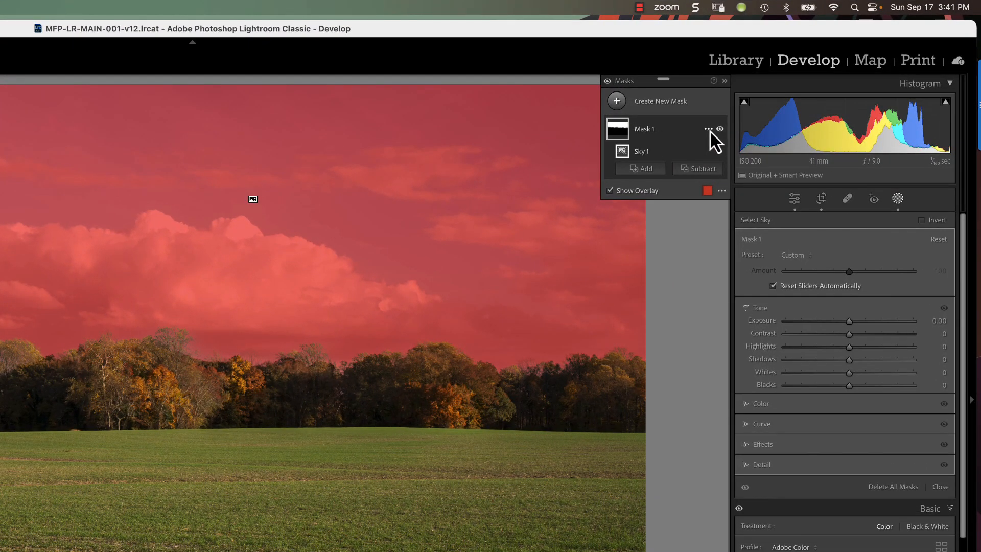
left_click(708, 129)
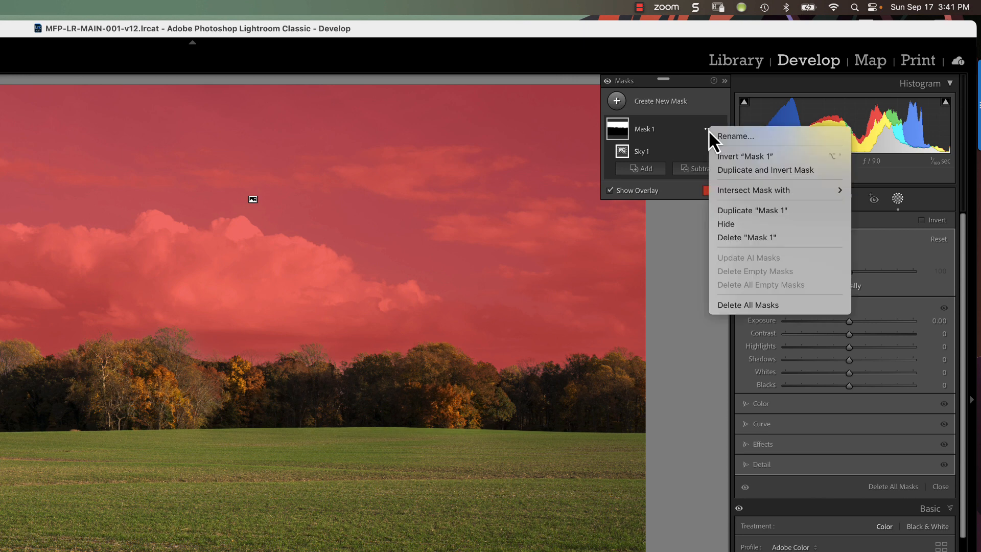
mouse_move(740, 192)
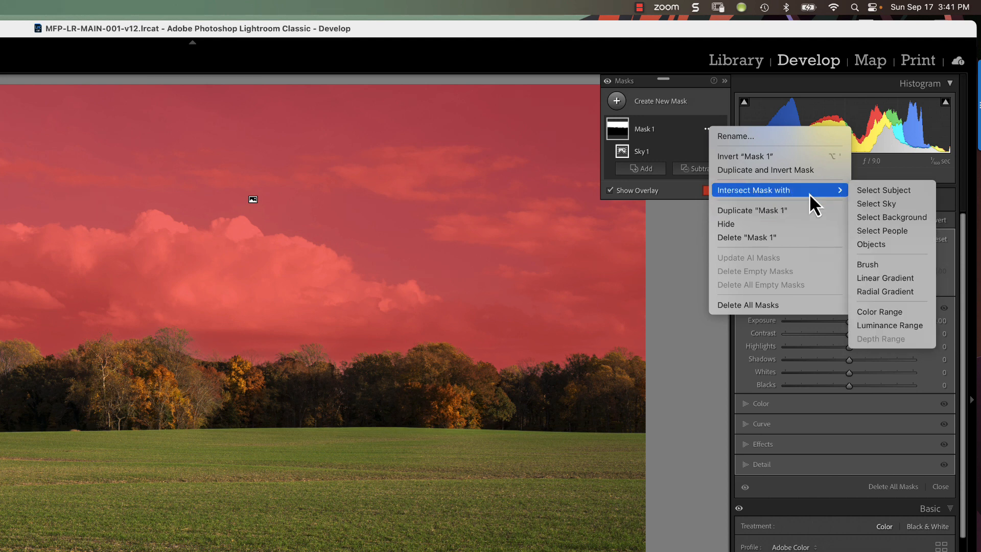
left_click(875, 312)
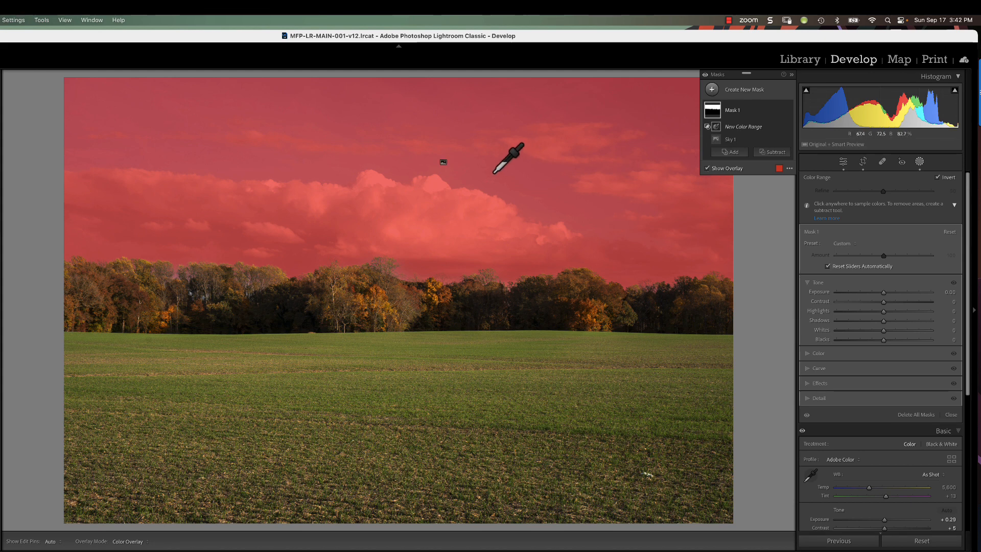
key("o")
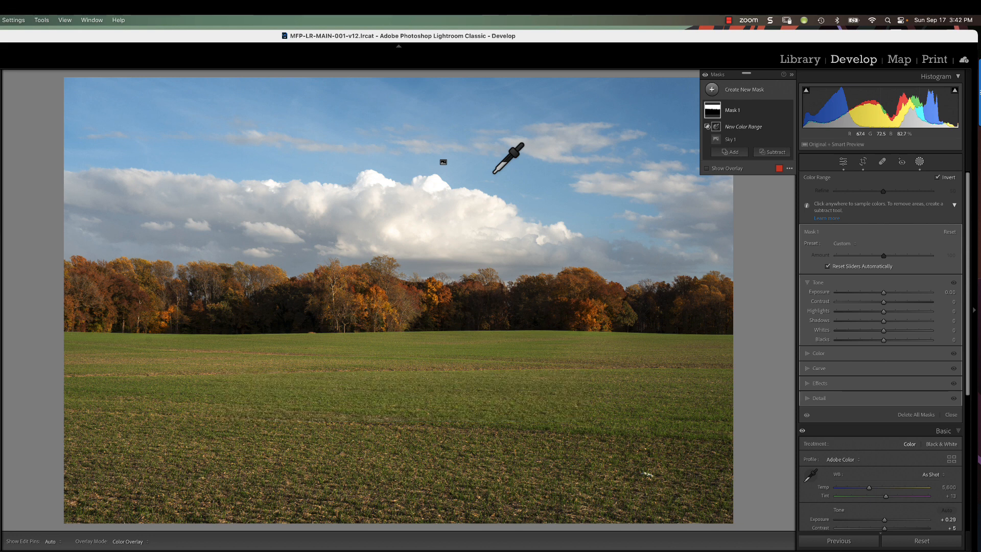
key("o")
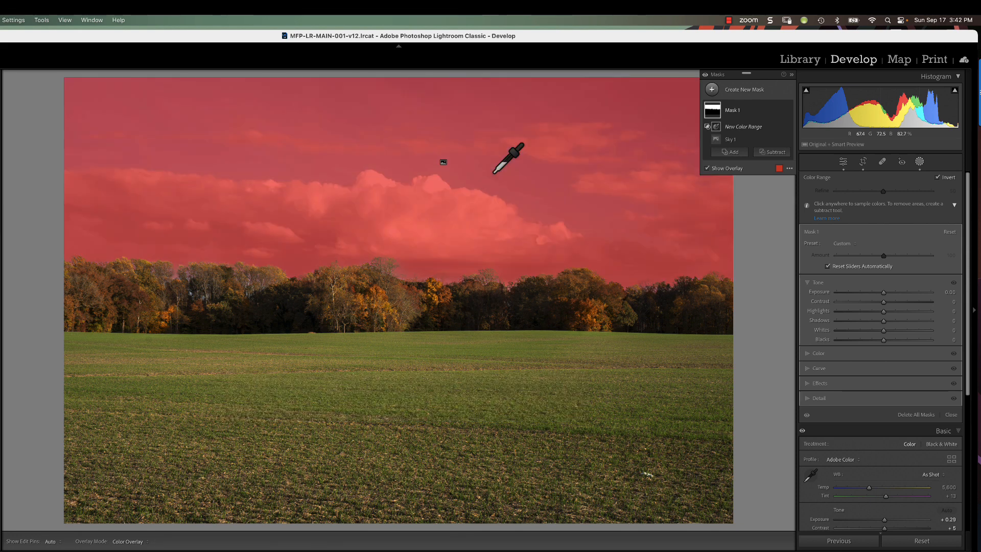
key("o")
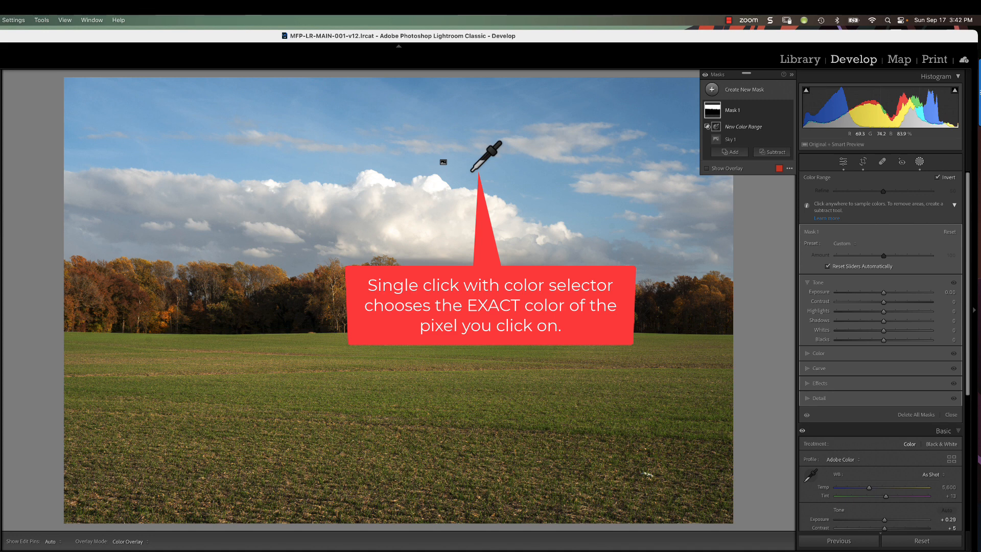
left_click(470, 171)
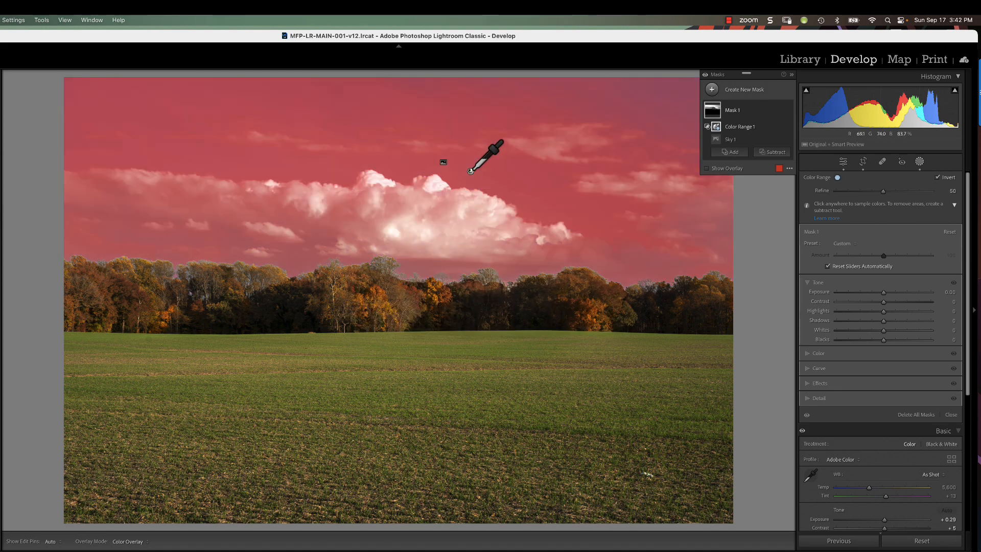
left_click(707, 168)
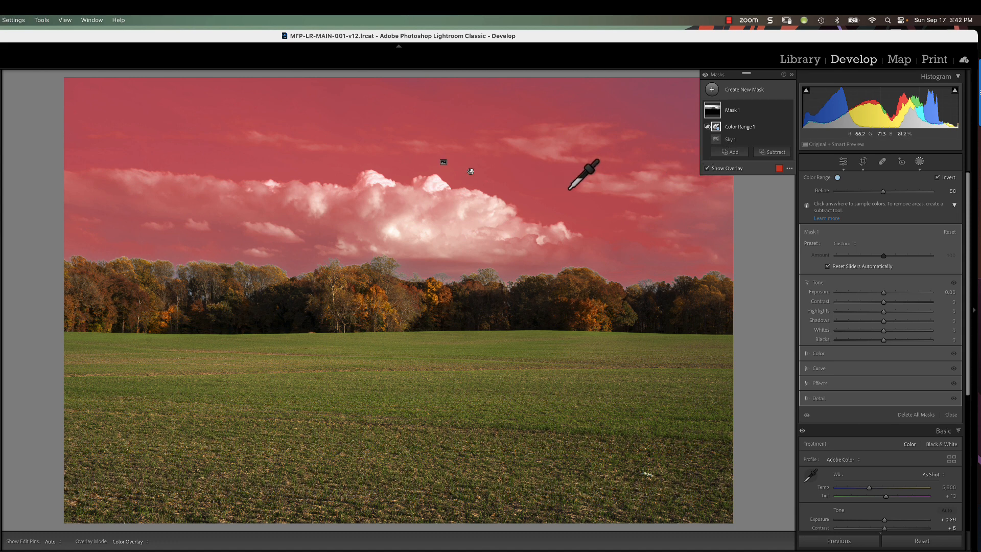
key("super+z")
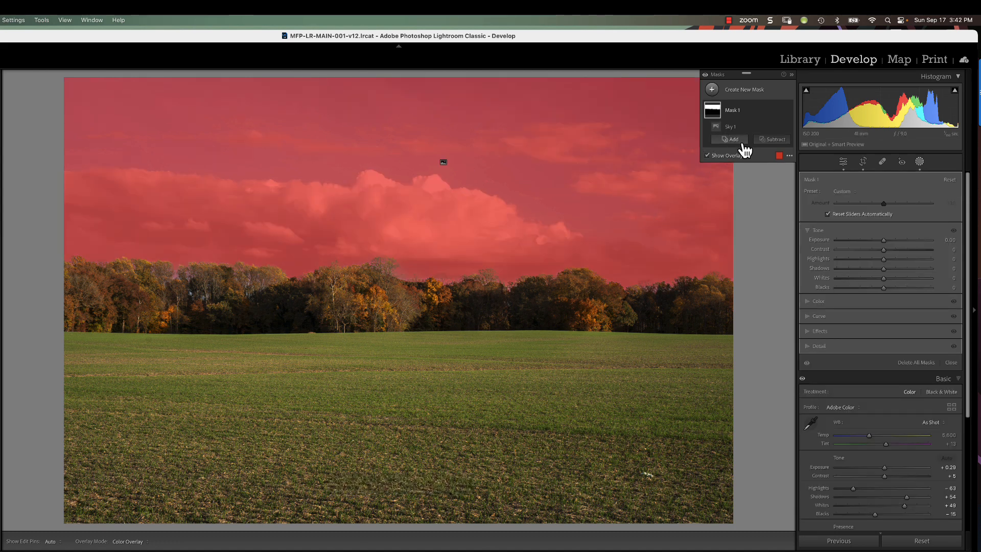
Intersect the sky mask with a color range sampled from a small box of blue sky above the clouds, with Refine at 41.
left_click(777, 111)
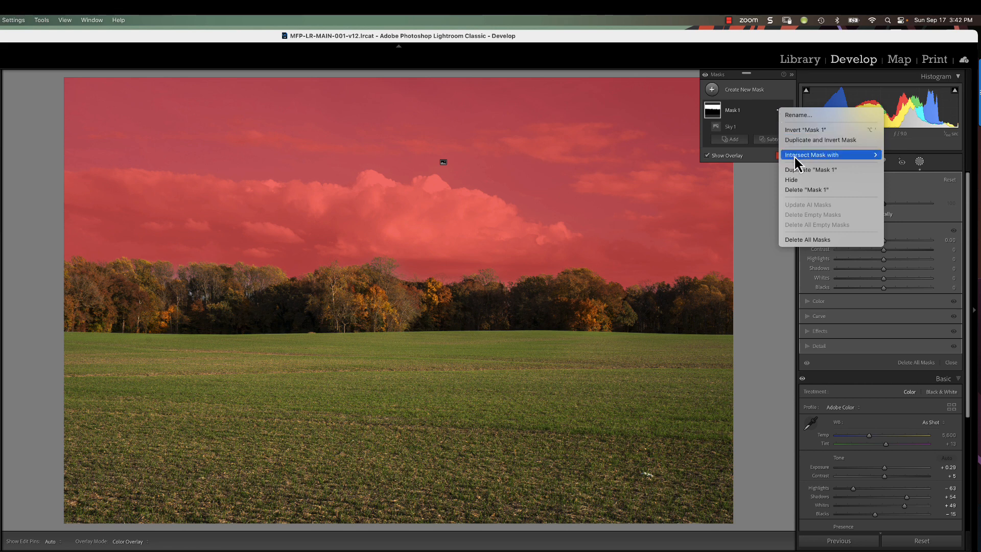
mouse_move(804, 155)
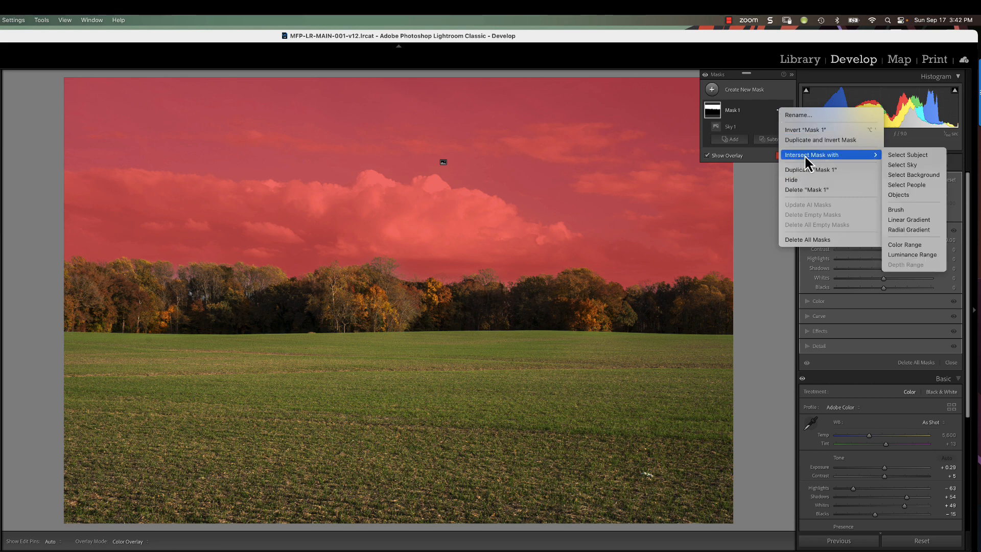
left_click(900, 245)
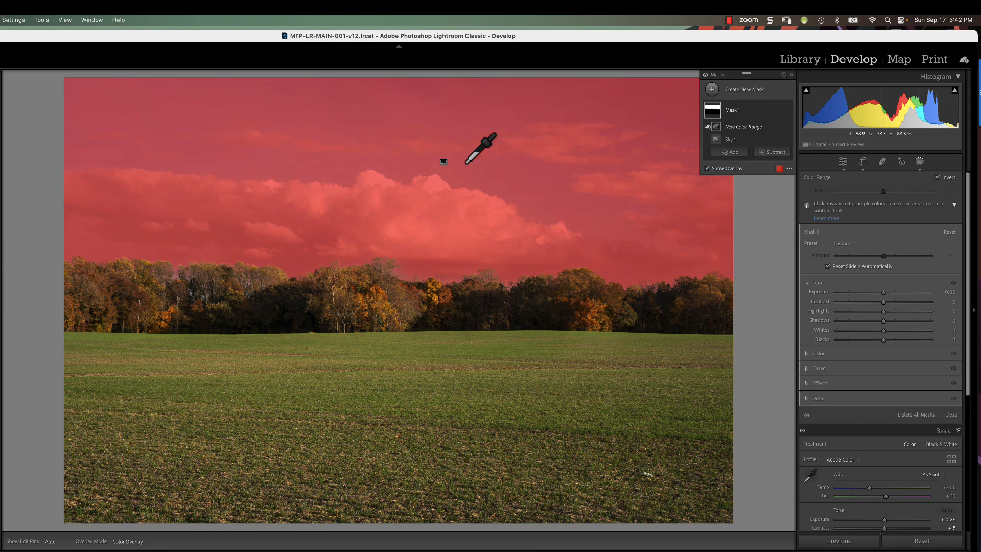
left_click_drag(465, 163, 482, 176)
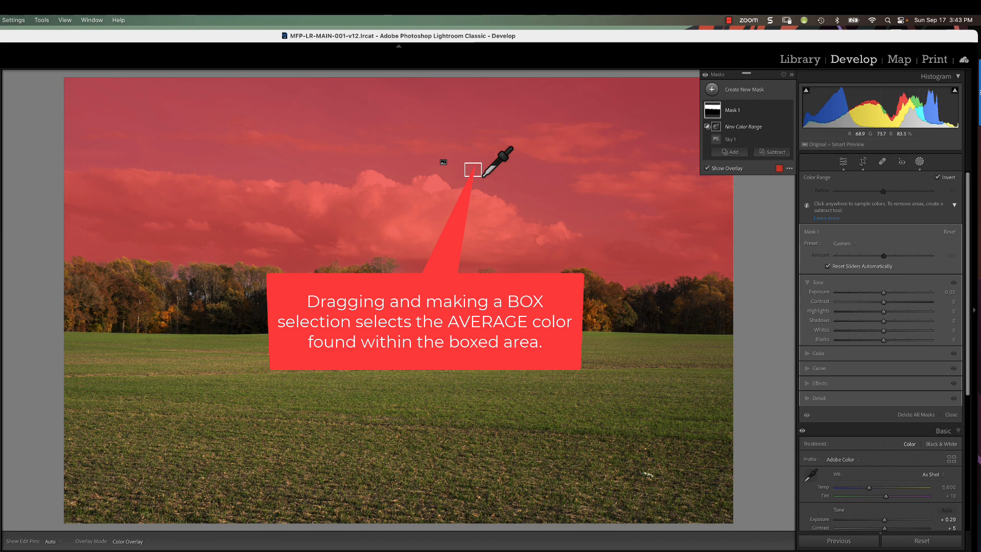
left_click_drag(483, 176, 483, 176)
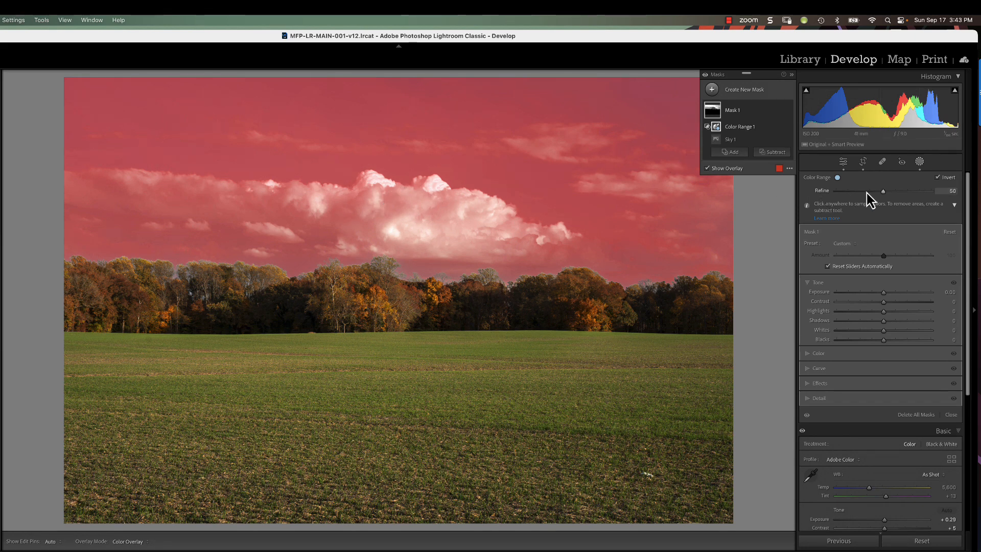
mouse_move(885, 194)
left_mouse_down()
mouse_move(855, 201)
mouse_move(876, 198)
left_mouse_up()
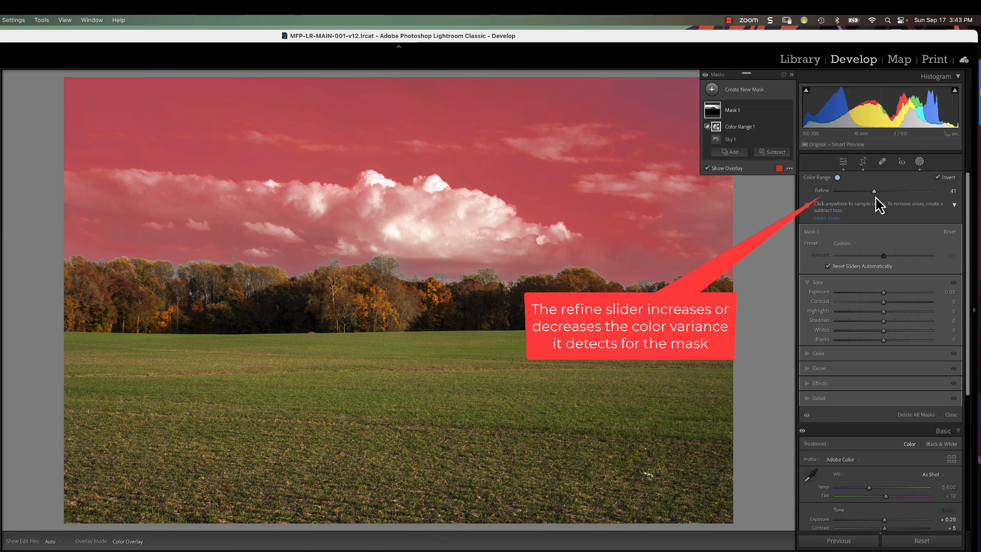
Lower the color range's Refine value to about 8 while previewing the mask in black and white.
key("alt")
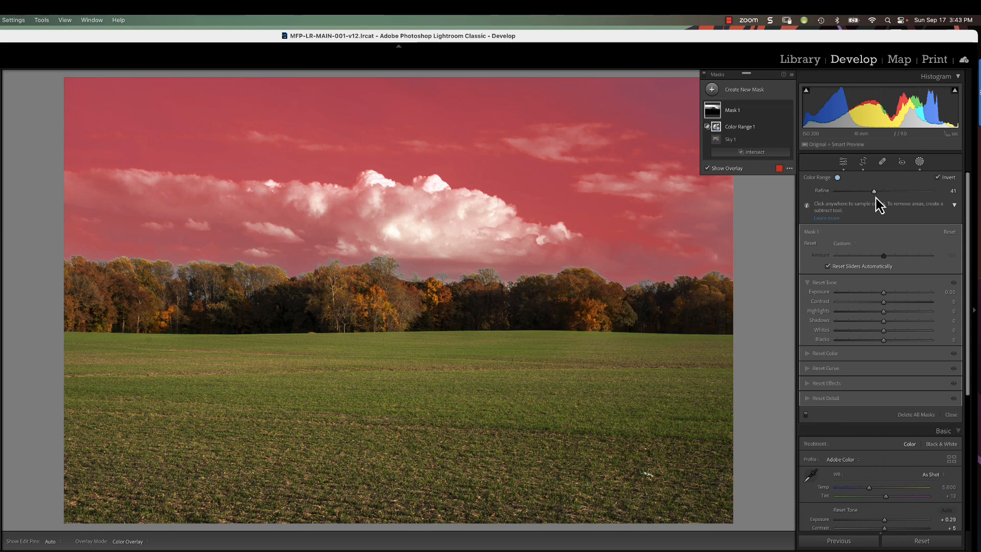
mouse_move(875, 192)
left_mouse_down()
mouse_move(865, 195)
mouse_move(876, 192)
left_mouse_up()
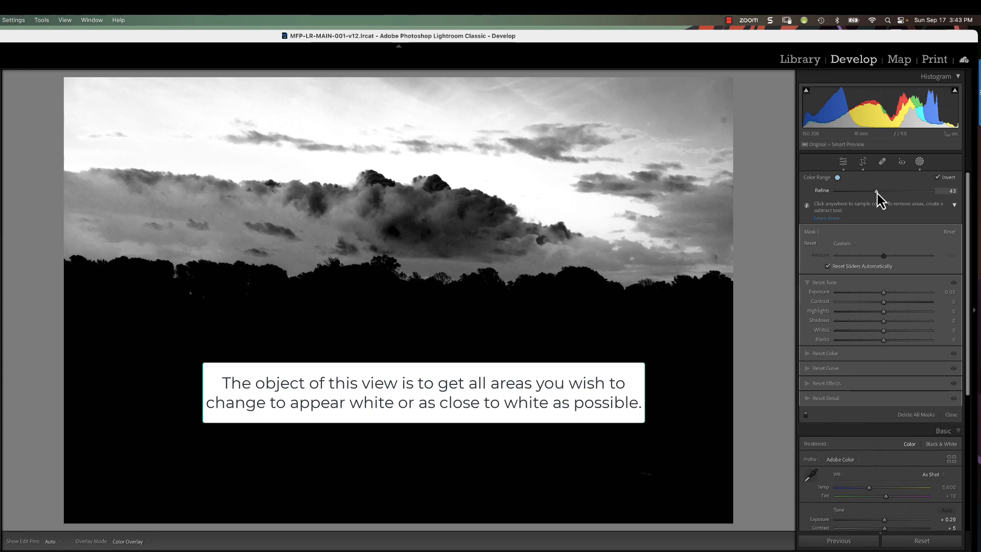
left_click_drag(877, 192, 860, 195)
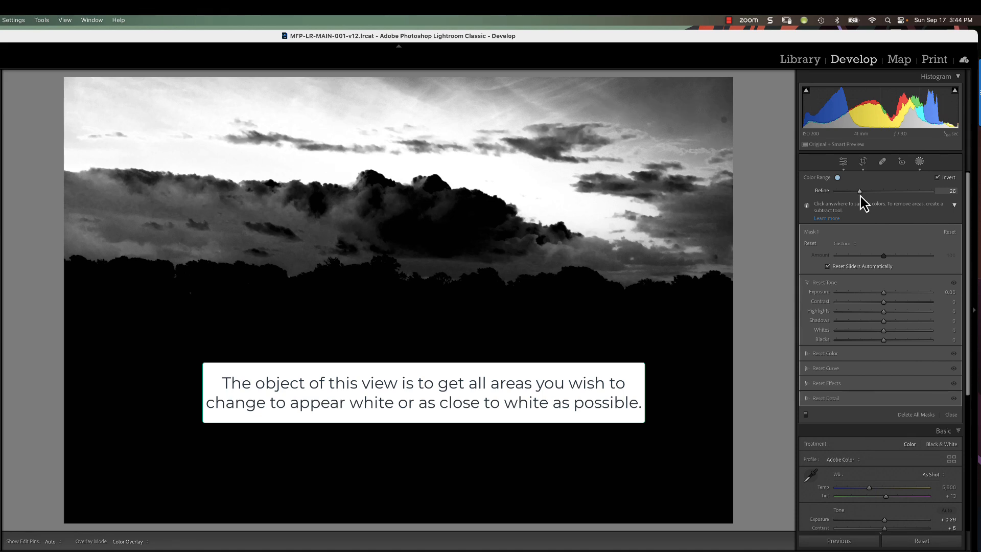
mouse_move(861, 196)
left_mouse_down()
mouse_move(897, 195)
mouse_move(854, 200)
left_mouse_up()
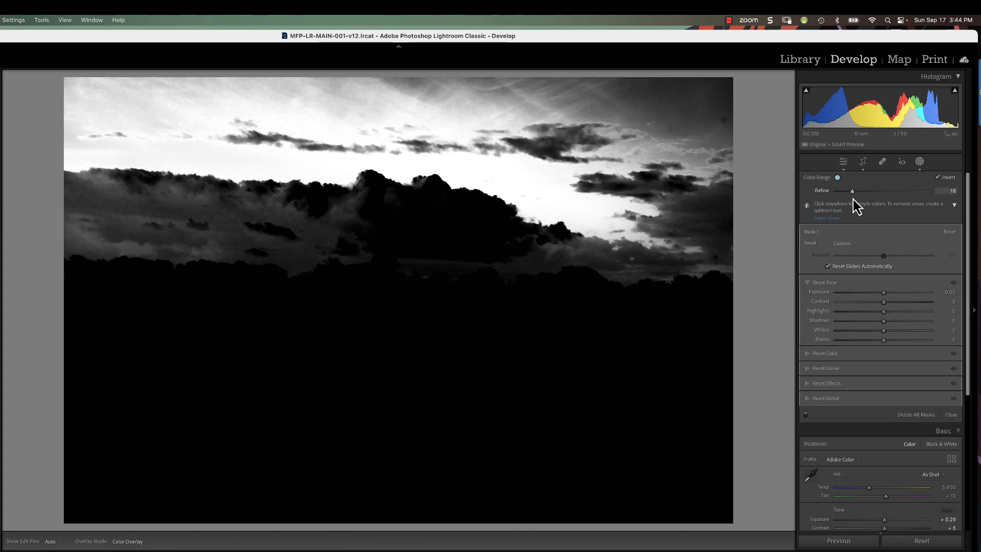
left_click_drag(853, 200, 847, 201)
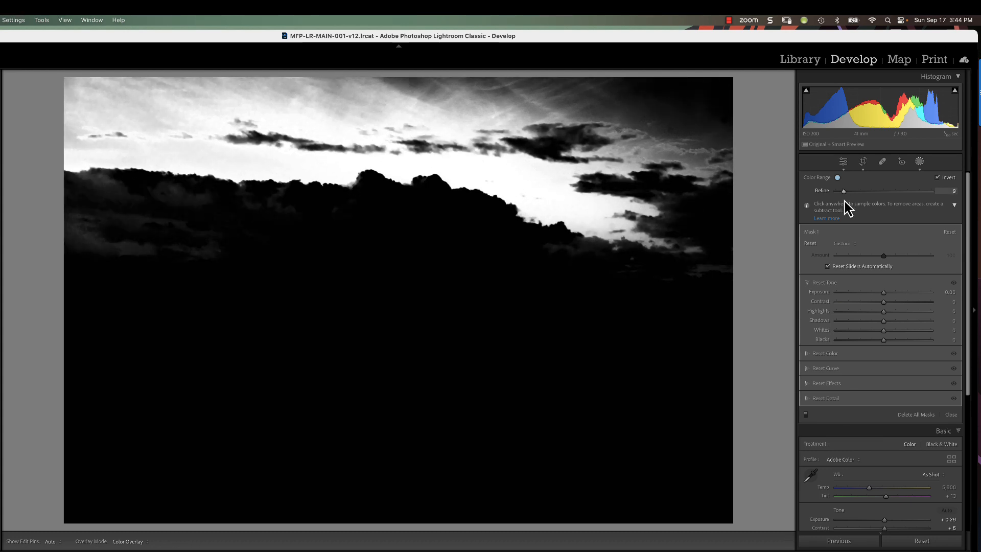
left_click_drag(844, 201, 844, 201)
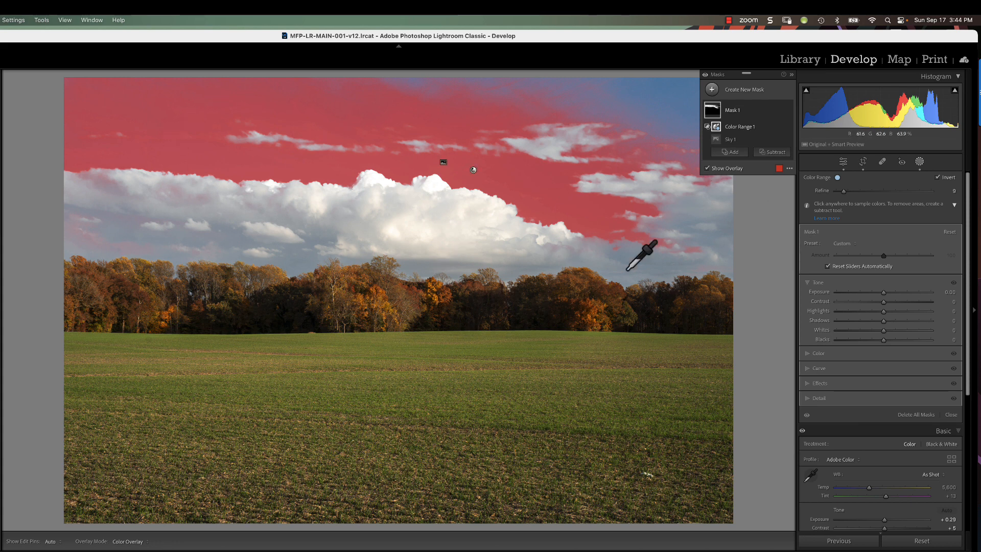
Set the sky mask's Exposure to about -0.3 and its Whites to 63.
left_click(792, 75)
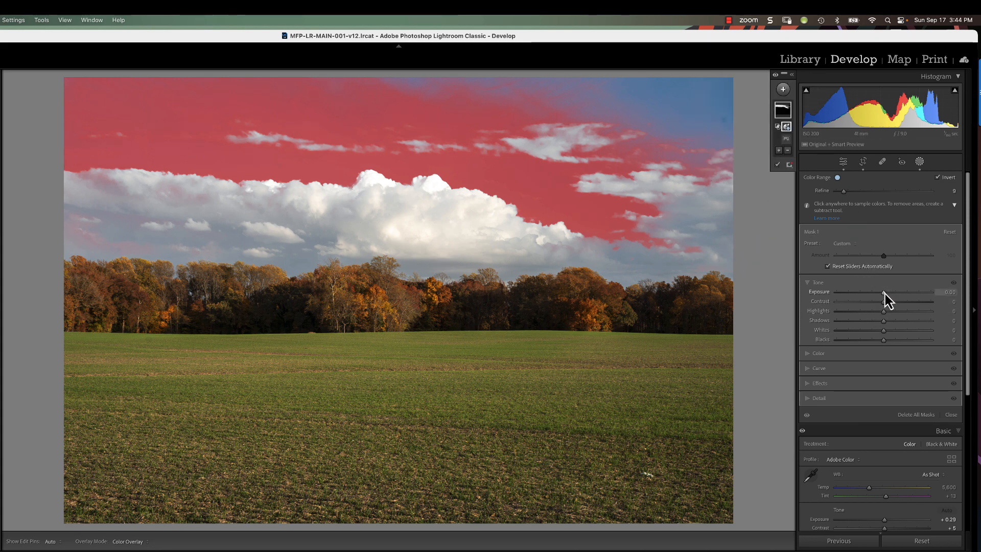
left_click_drag(885, 294, 881, 295)
left_click_drag(884, 334, 914, 332)
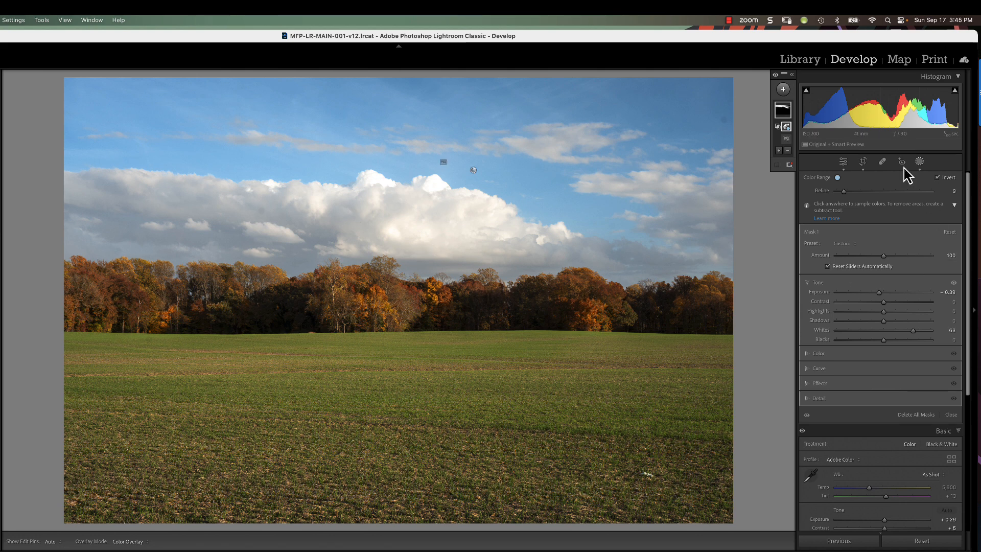
Create an Objects mask over the golden trees near the middle of the treeline and set its Exposure to 0.87.
left_click(791, 74)
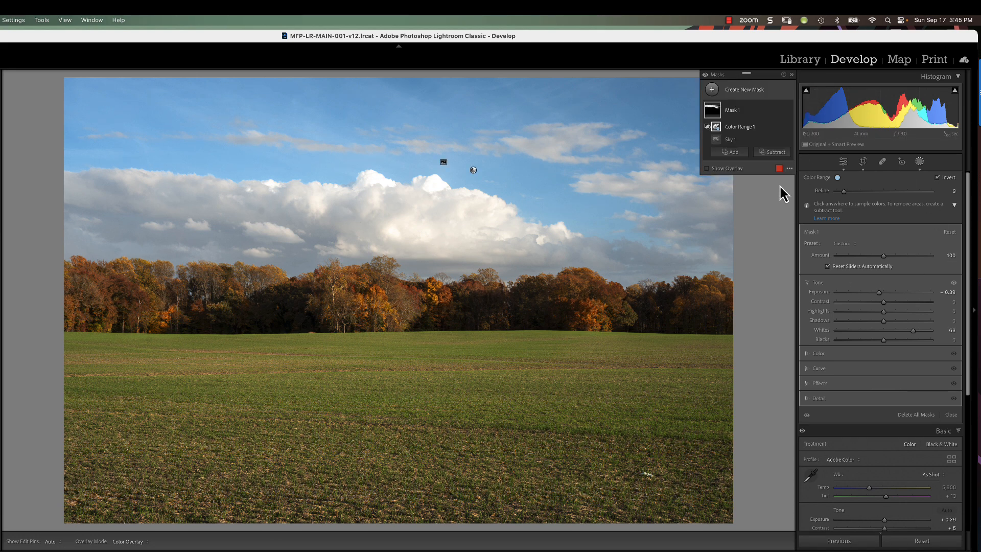
left_click(713, 90)
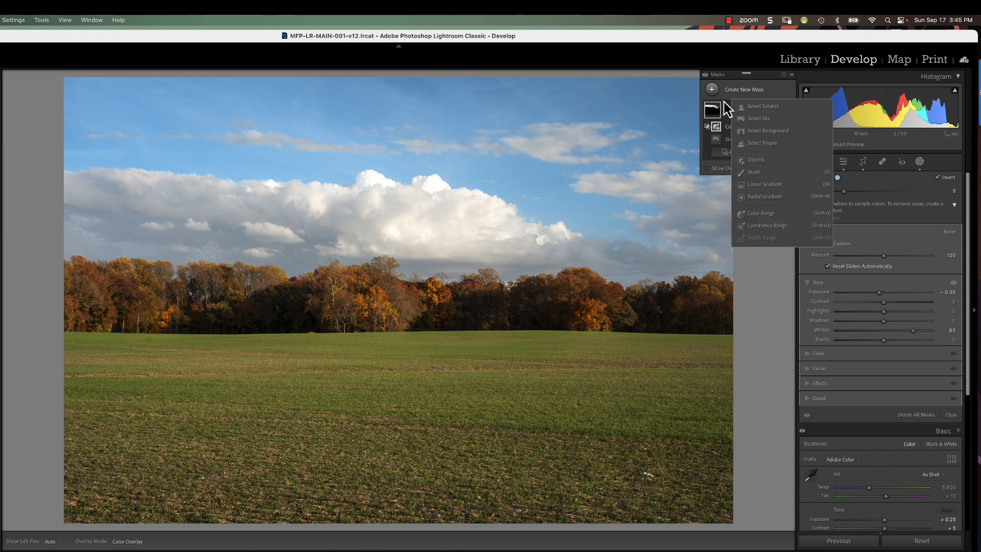
left_click(756, 160)
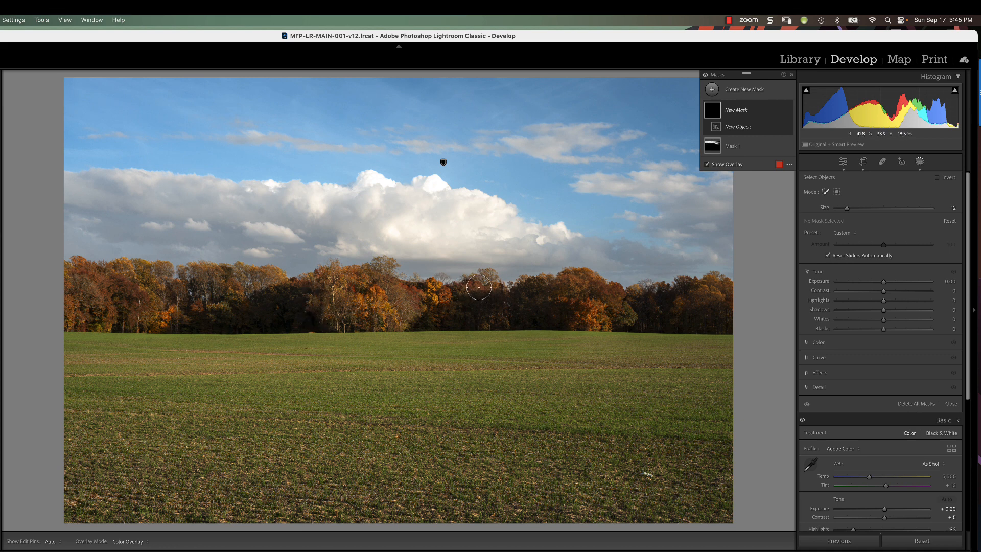
mouse_move(489, 279)
left_mouse_down()
mouse_move(379, 265)
mouse_move(307, 271)
mouse_move(301, 285)
mouse_move(325, 303)
mouse_move(331, 325)
mouse_move(363, 327)
mouse_move(468, 296)
mouse_move(365, 308)
mouse_move(342, 290)
mouse_move(369, 292)
left_mouse_up()
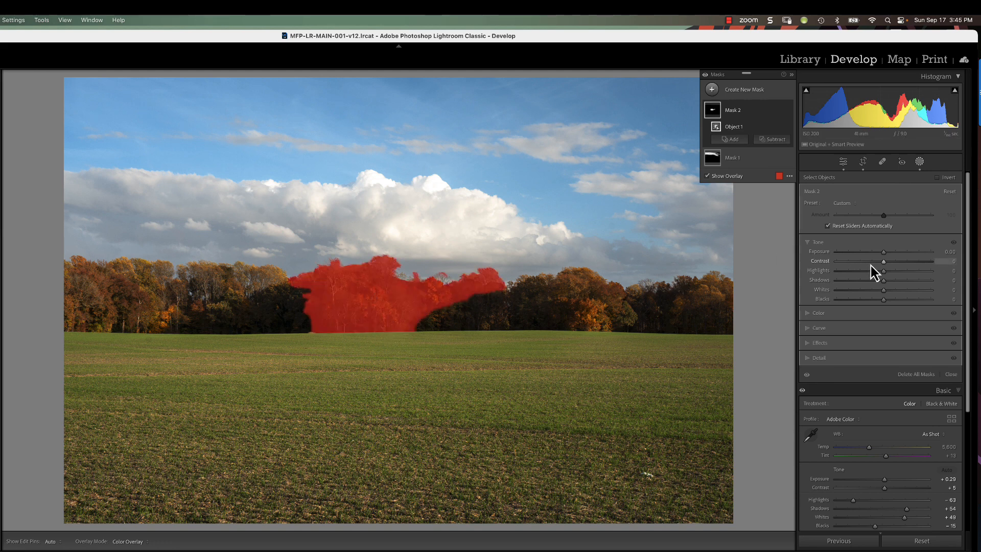
left_click_drag(884, 253, 894, 254)
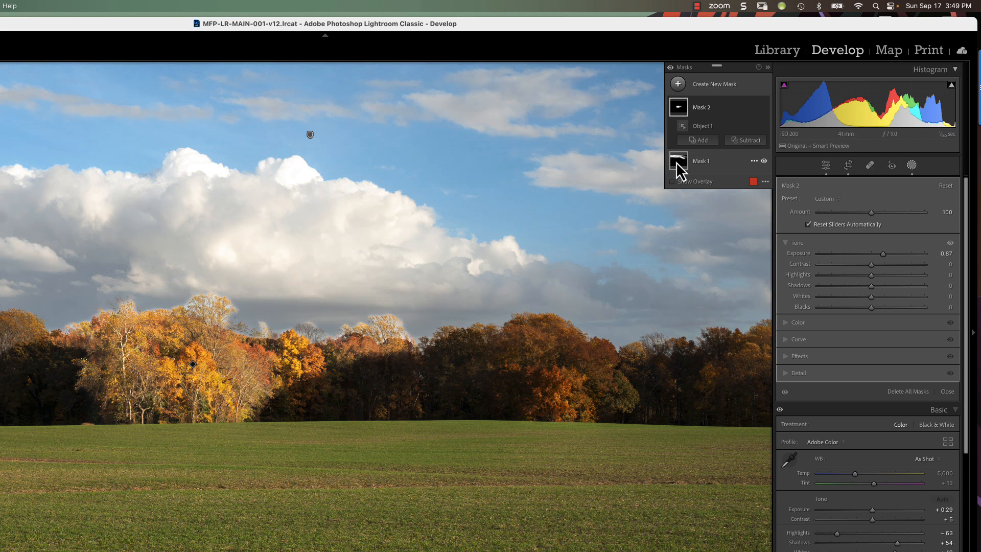
Subtract the sky and cloud spill above the treetops from the tree mask with a size 24 Auto Mask brush.
left_click(740, 140)
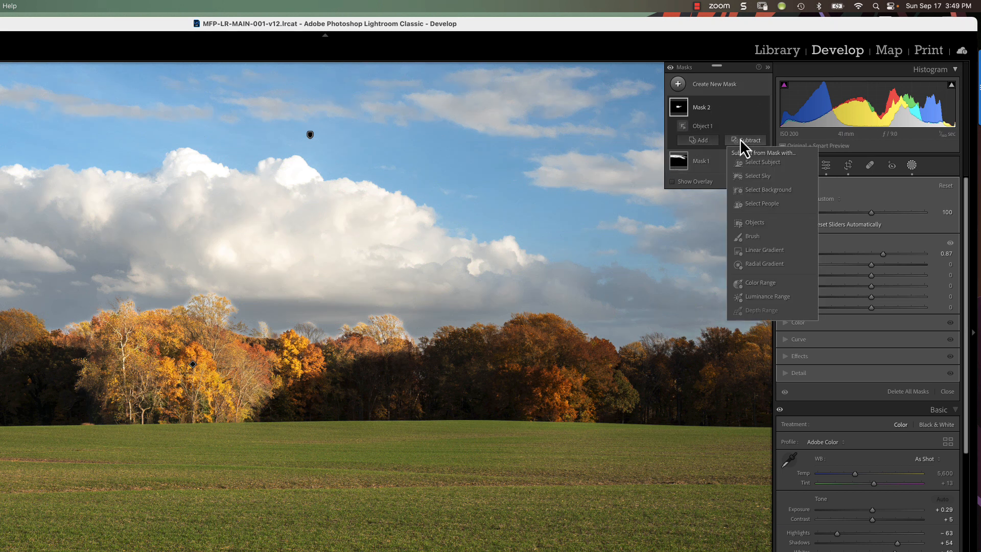
left_click(752, 236)
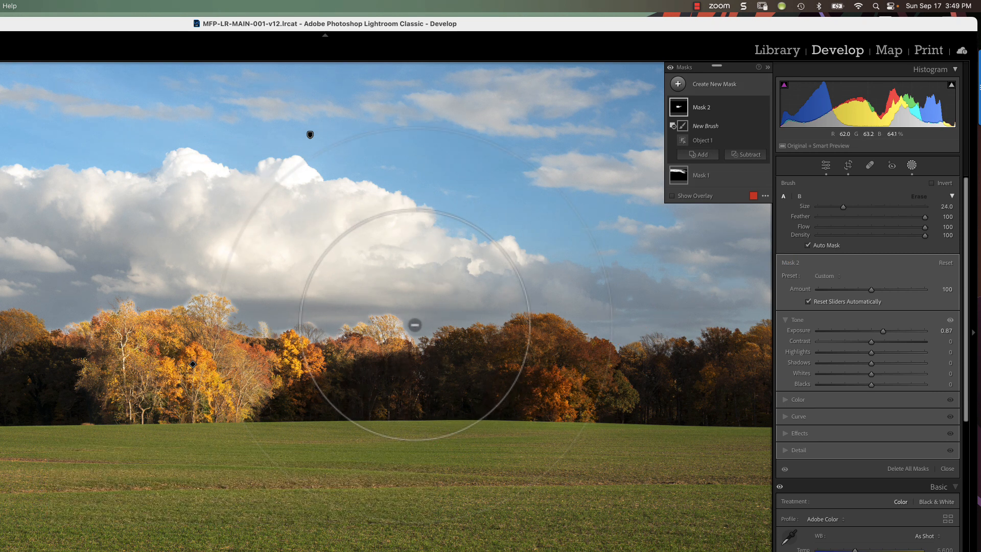
left_click(415, 325)
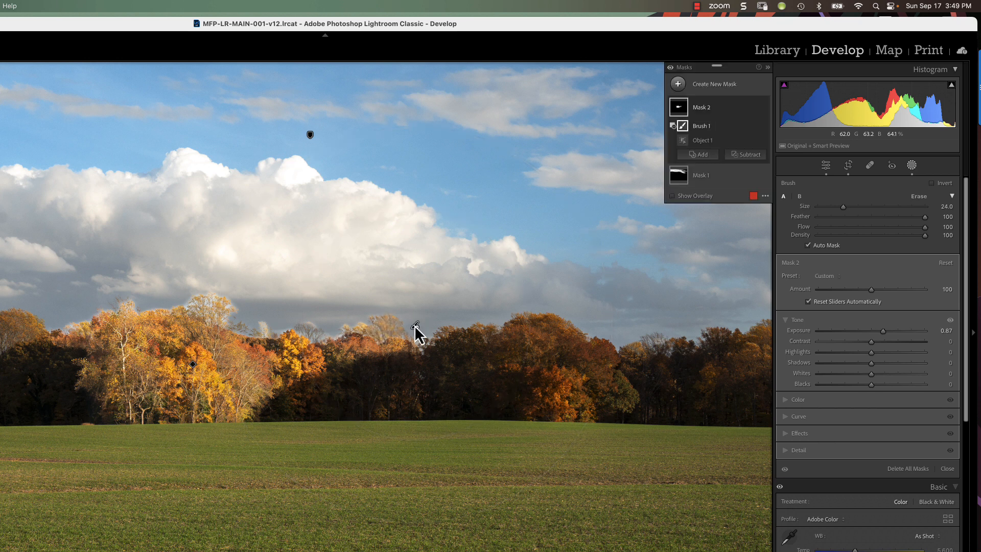
left_click(330, 327)
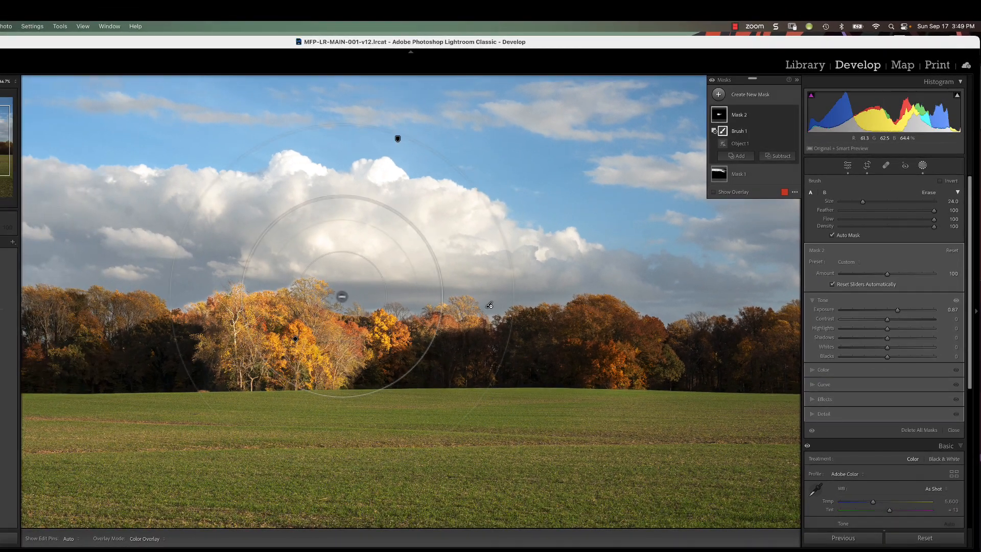
key("h")
key("h")
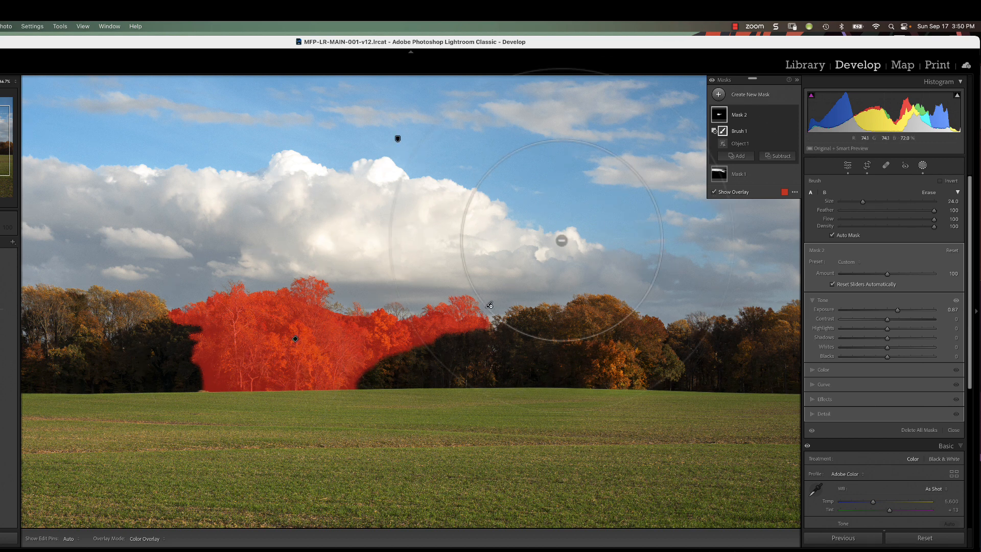
Add a brush to the tree mask with Auto Mask off, Flow 44 and Size 10, and paint the shaded trees along its lower right edge.
left_click(738, 155)
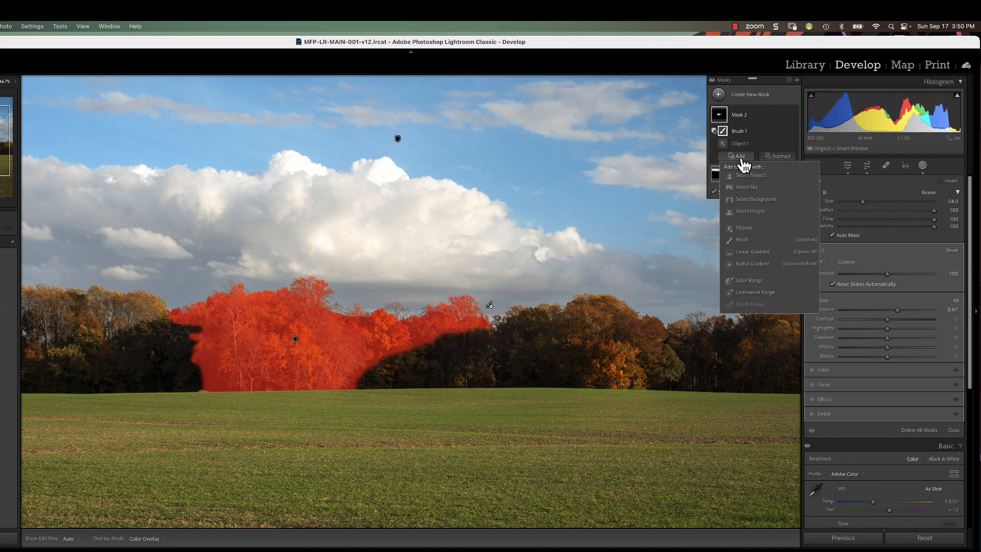
left_click(743, 240)
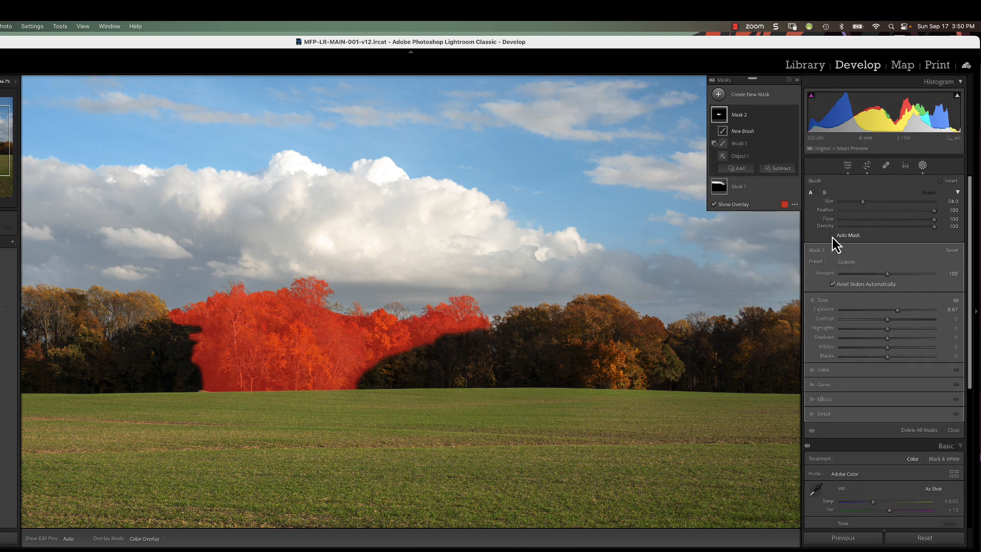
left_click_drag(935, 220, 884, 224)
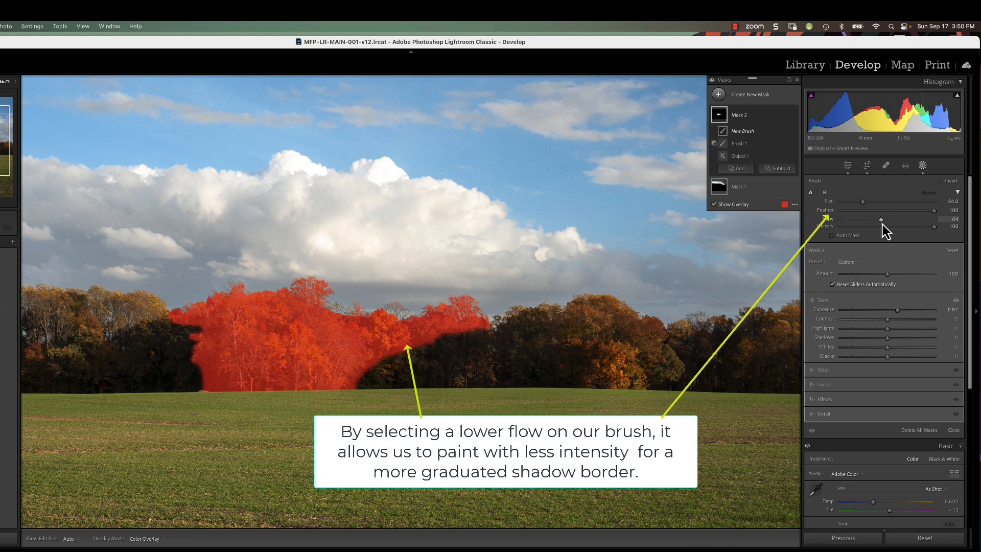
scroll(480, 342, "down", 7)
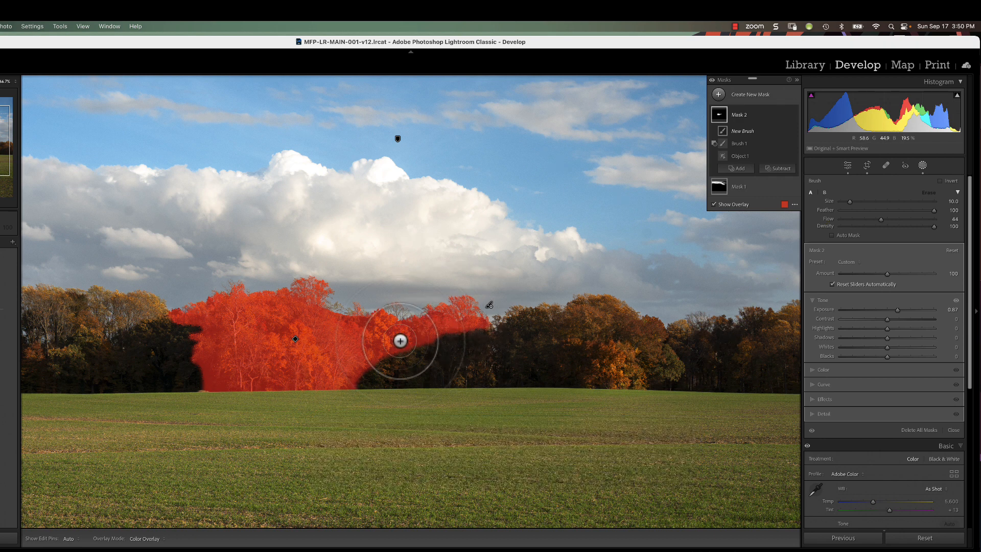
key("h")
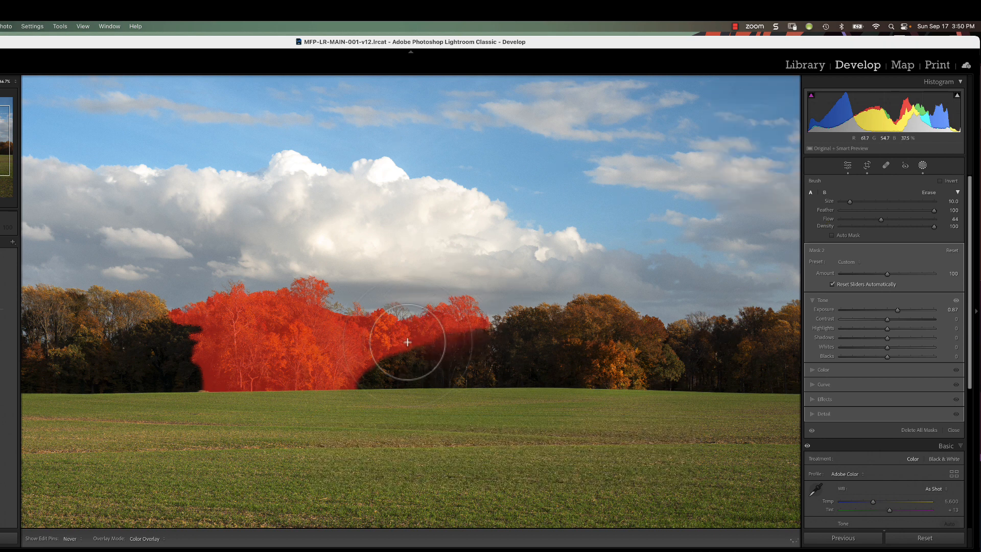
mouse_move(407, 342)
left_mouse_down()
mouse_move(358, 365)
mouse_move(387, 342)
mouse_move(352, 377)
mouse_move(382, 347)
mouse_move(428, 330)
mouse_move(402, 336)
mouse_move(471, 324)
mouse_move(363, 345)
mouse_move(366, 365)
left_mouse_up()
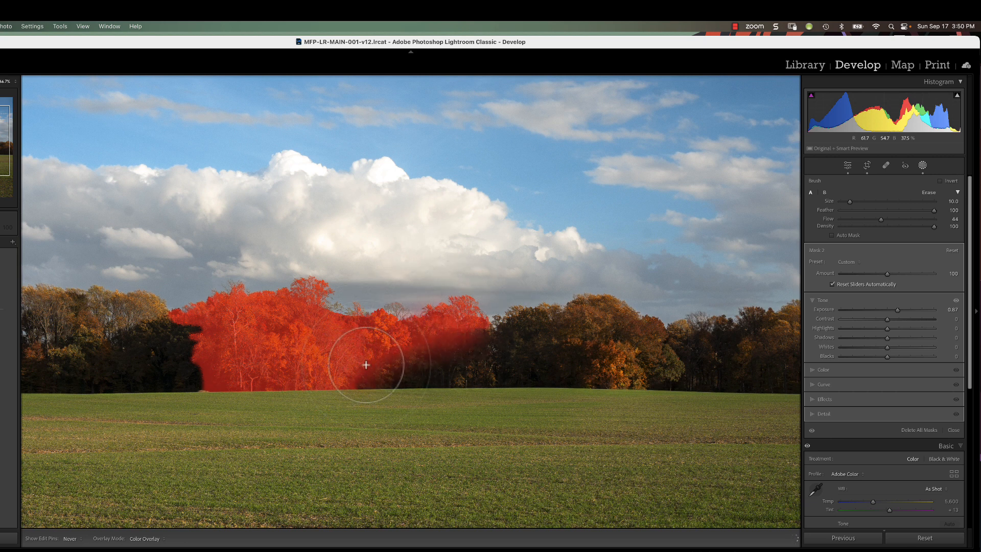
key("h")
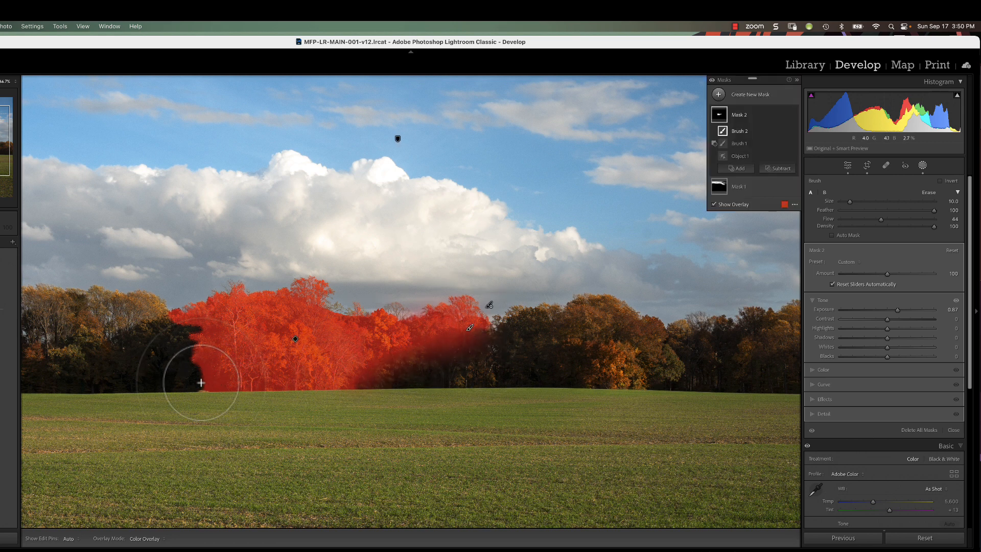
Paint the shaded left edge of the tree mask and a short diagonal strip of field below it with the same brush.
key("h")
mouse_move(197, 350)
left_mouse_down()
mouse_move(208, 370)
mouse_move(201, 321)
mouse_move(178, 317)
mouse_move(210, 318)
mouse_move(202, 379)
mouse_move(205, 326)
mouse_move(191, 318)
mouse_move(207, 324)
mouse_move(177, 314)
mouse_move(219, 372)
left_mouse_up()
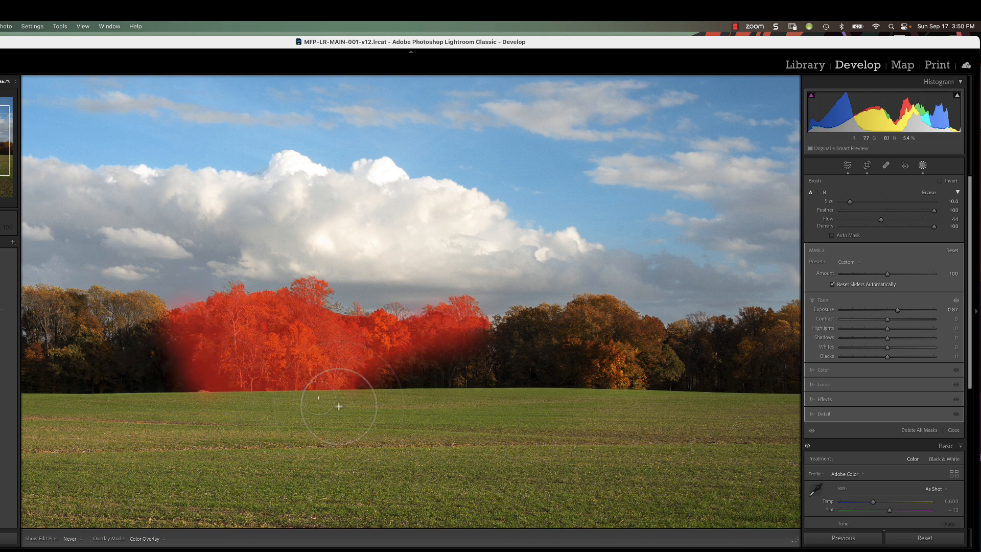
left_click_drag(339, 406, 401, 427)
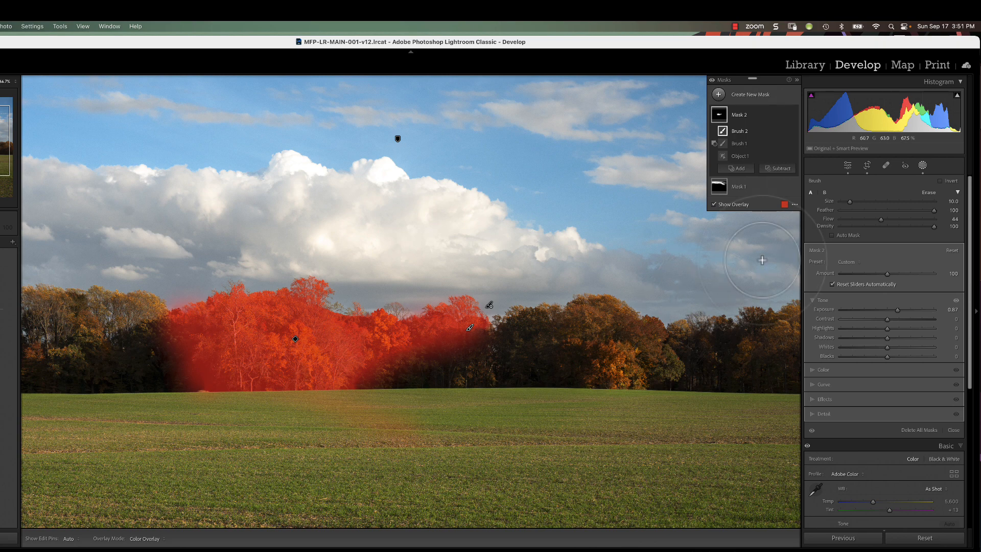
Intersect the tree mask with a wide elliptical radial gradient at Feather 100, positioned over the masked trees.
key("super+minus")
key("super+minus")
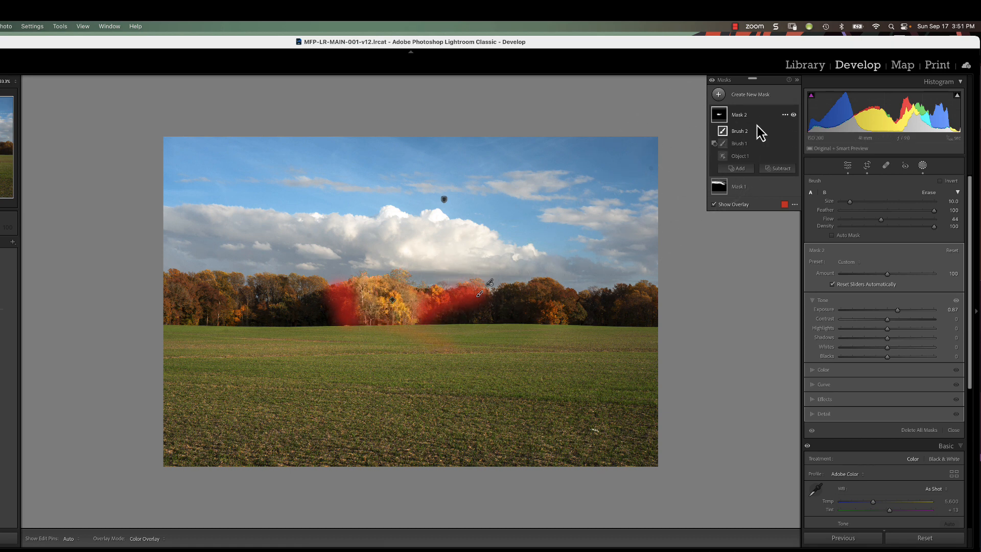
left_click(786, 115)
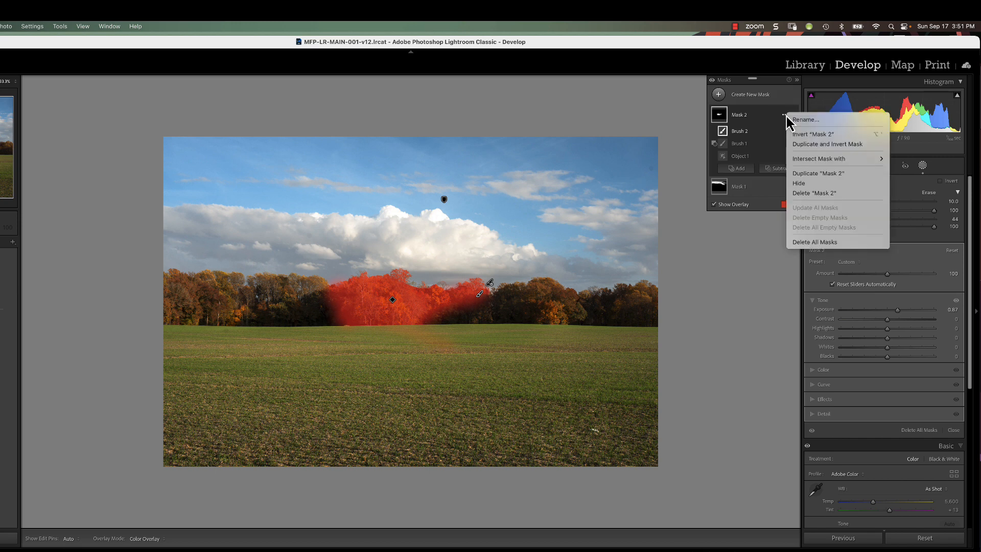
mouse_move(806, 161)
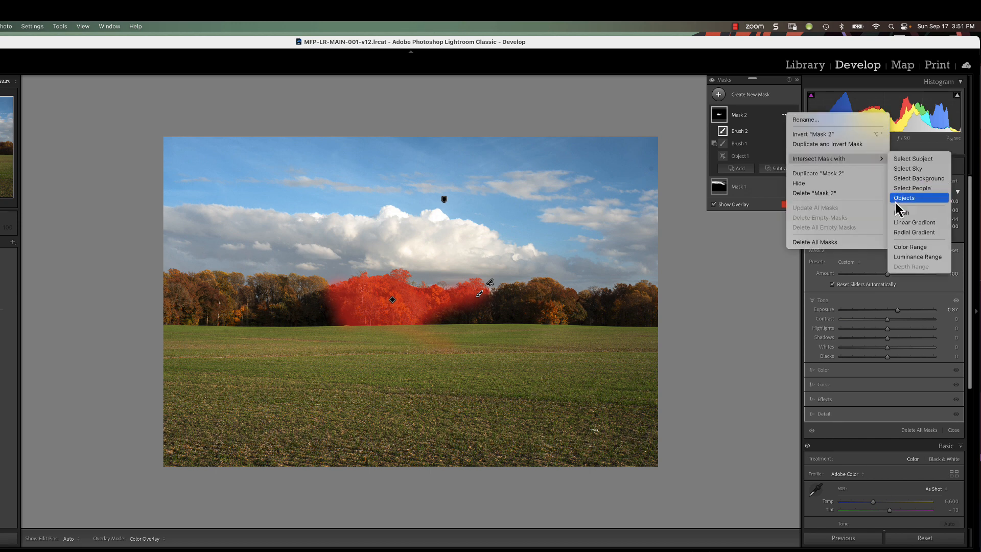
left_click(900, 232)
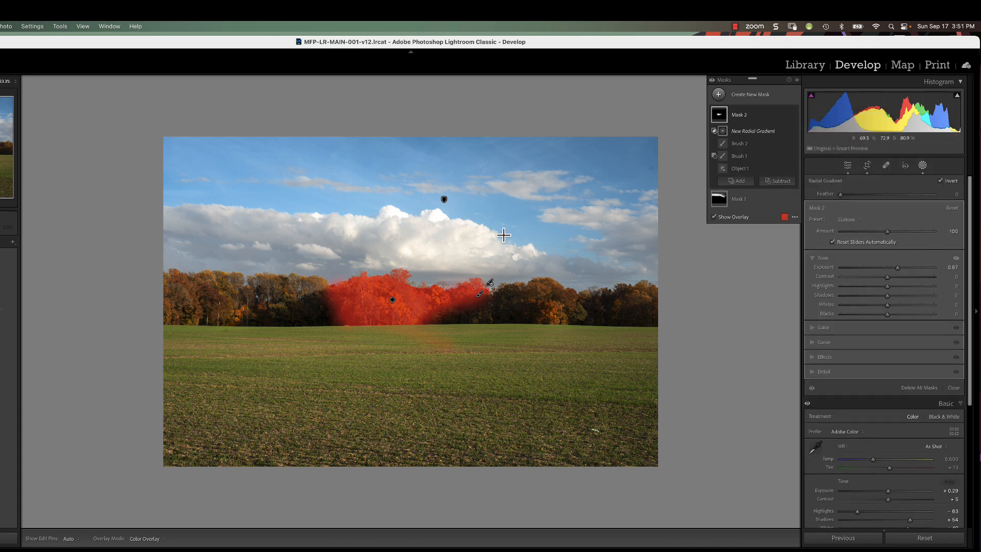
left_click_drag(416, 230, 535, 263)
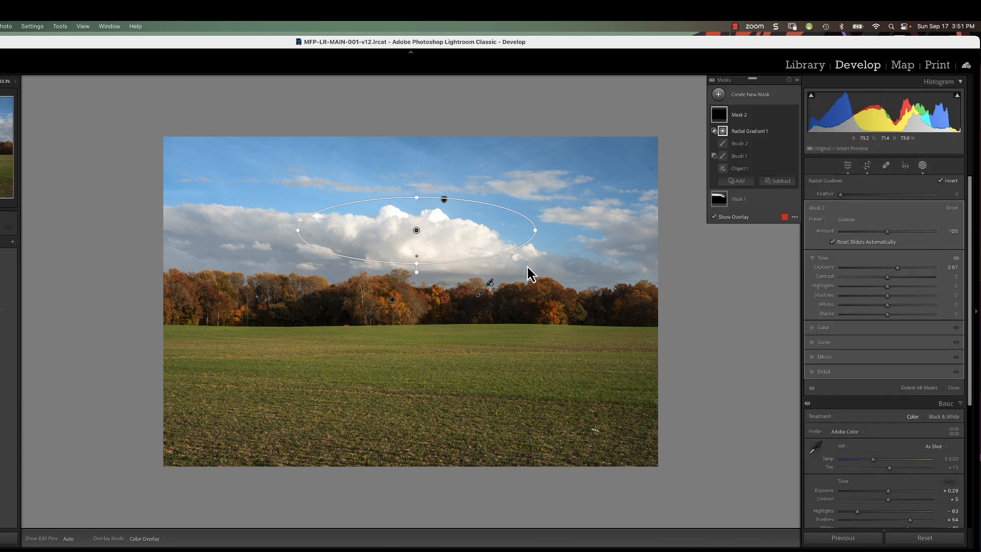
mouse_move(418, 236)
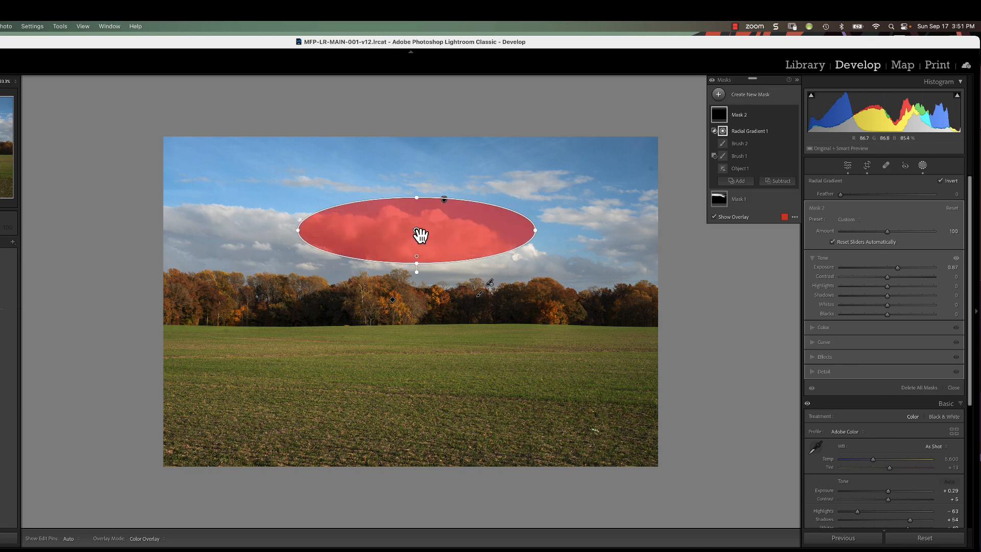
left_click_drag(416, 256, 425, 225)
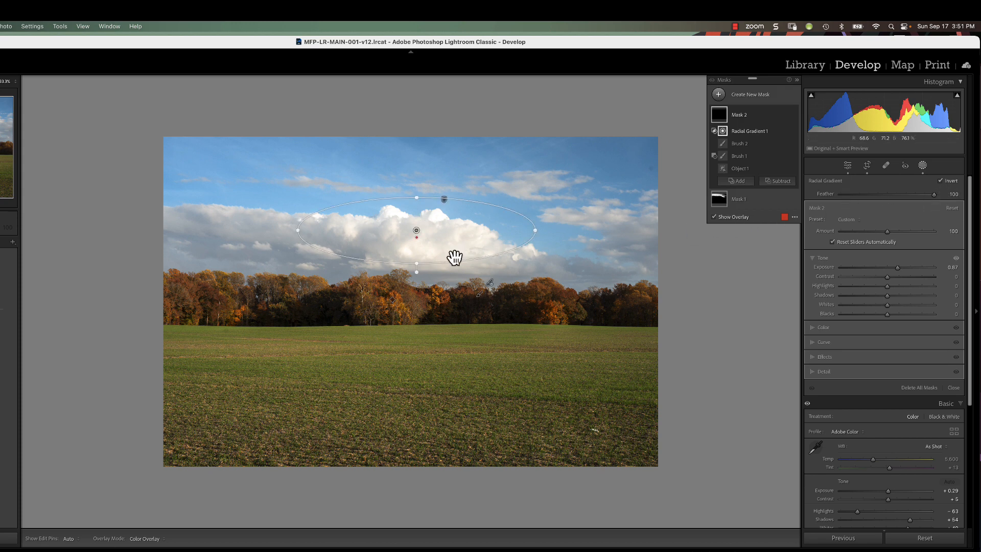
left_click_drag(417, 230, 414, 295)
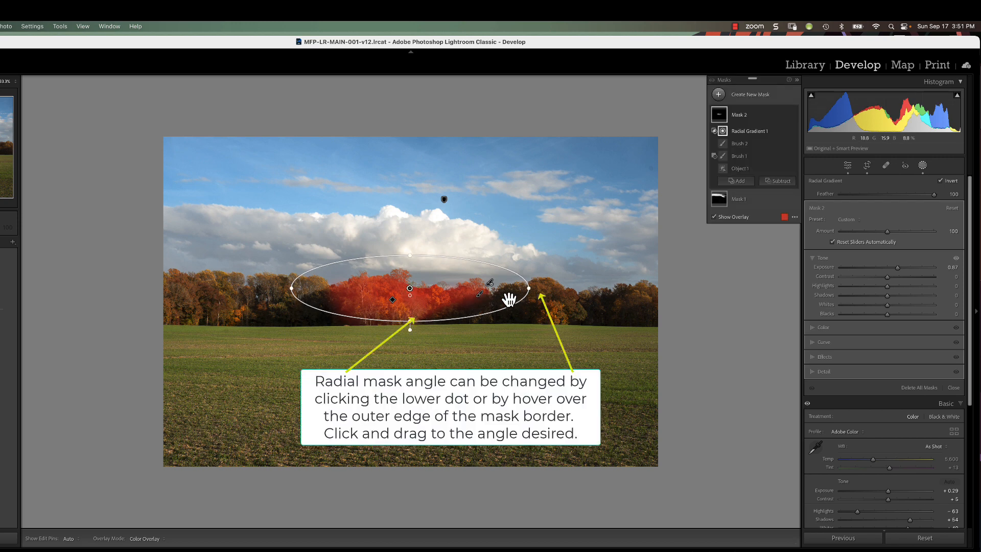
Tilt the intersecting radial gradient so its right end rises toward the sky, and stretch it lengthwise across the golden trees.
left_click_drag(531, 289, 516, 251)
left_click_drag(409, 288, 423, 286)
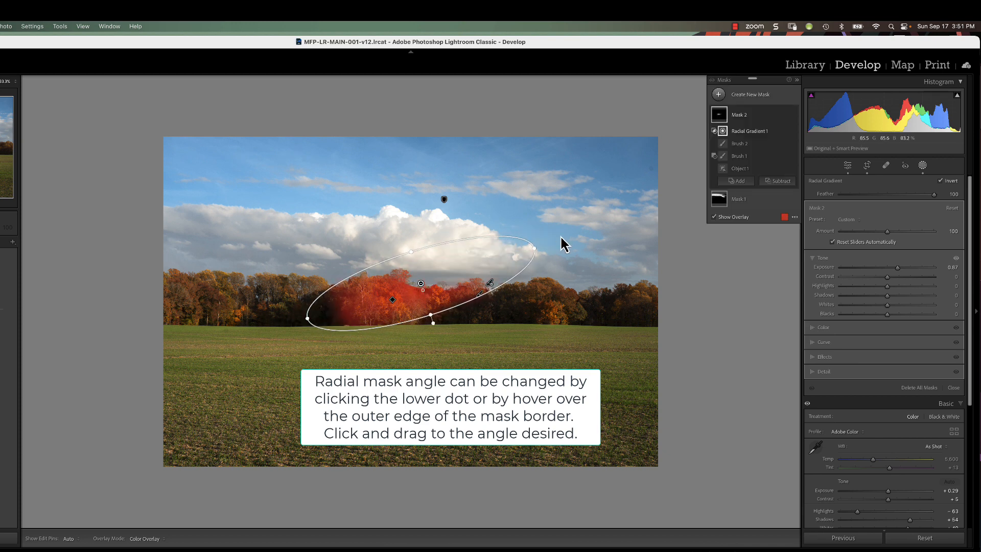
left_click_drag(536, 246, 589, 231)
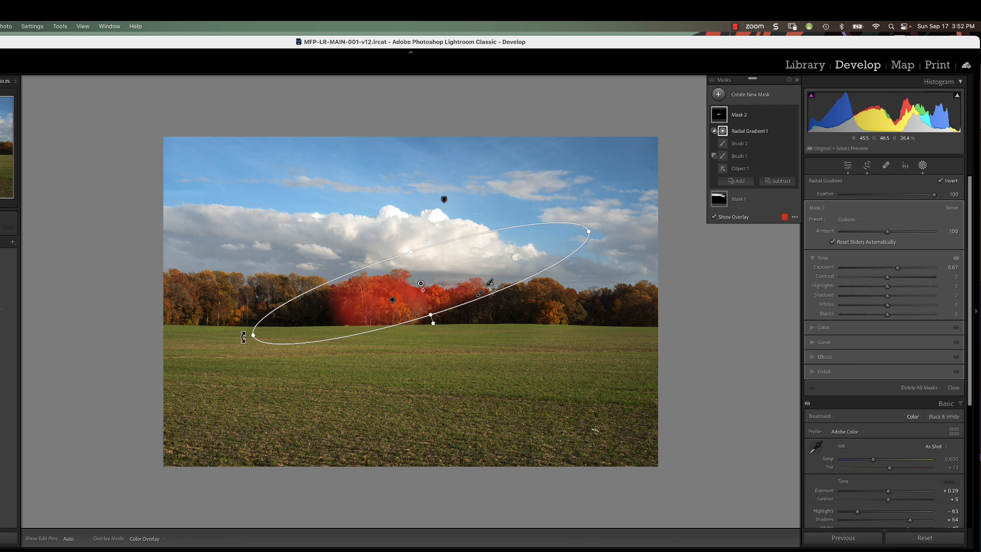
Try the tilted radial gradient up in the sky, away from the trees, and check its coverage there.
left_click_drag(427, 289, 373, 203)
mouse_move(397, 333)
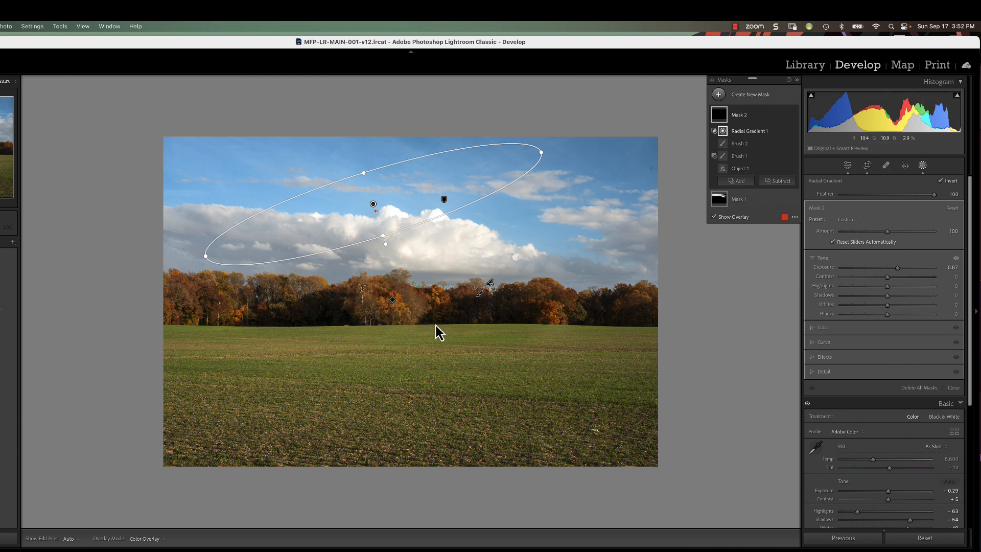
mouse_move(376, 208)
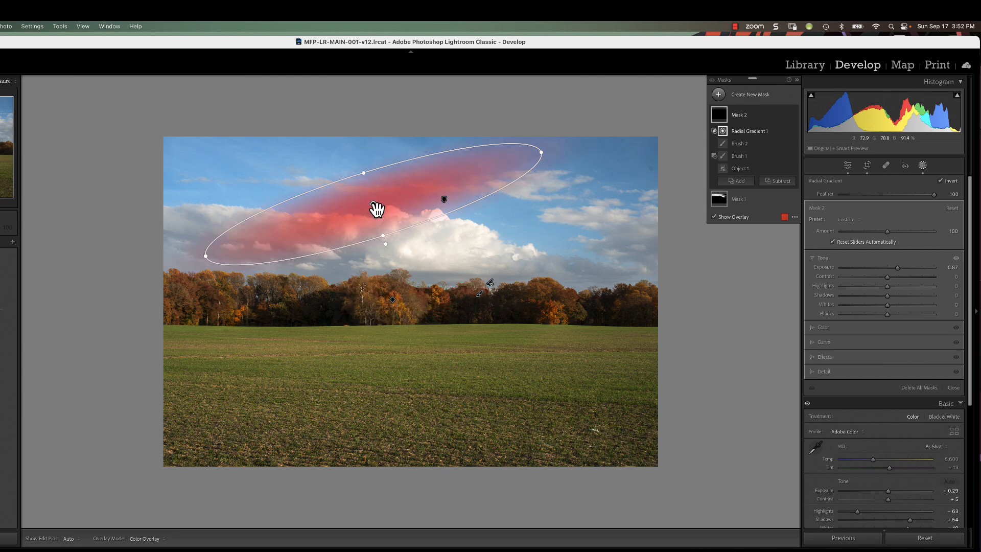
Place the tilted radial gradient over the golden trees, lengthen and heighten it slightly, and fine-tune its position.
left_click_drag(377, 209, 473, 279)
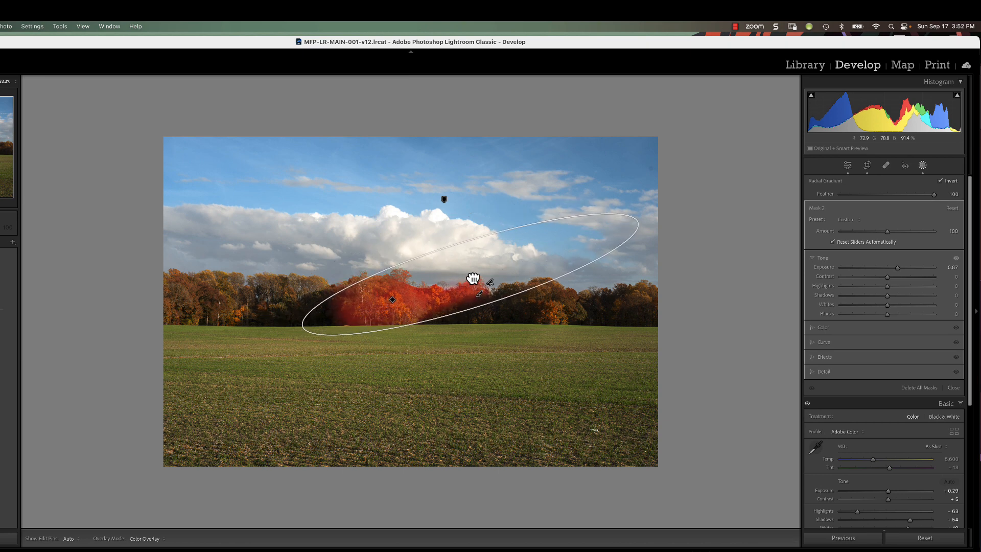
left_click_drag(301, 326, 290, 330)
mouse_move(473, 279)
left_click_drag(472, 279, 470, 274)
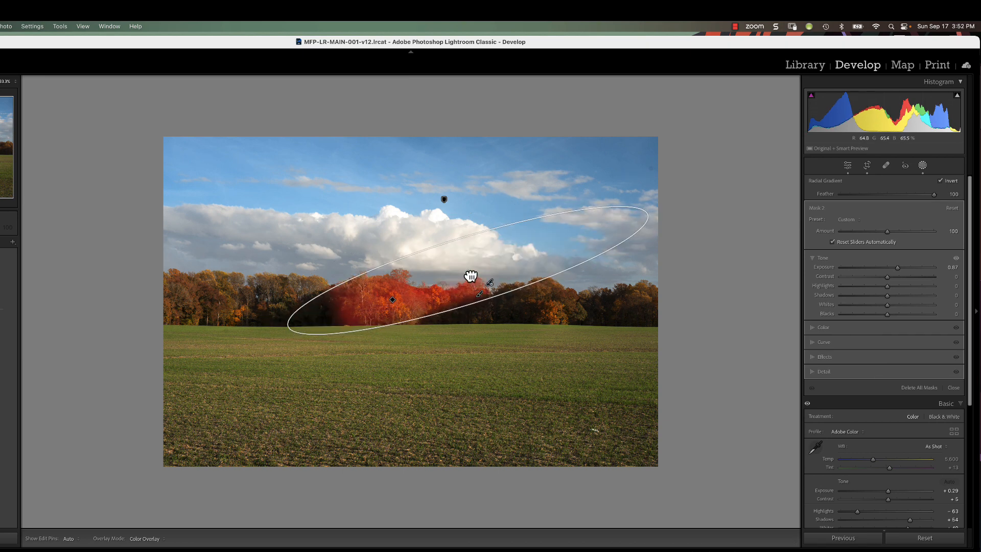
left_click_drag(456, 236, 450, 223)
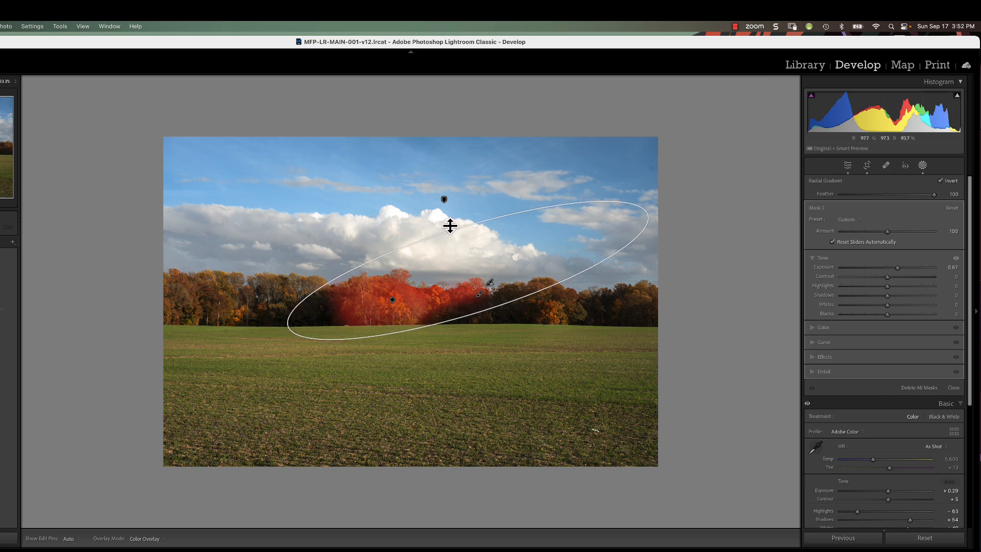
mouse_move(471, 276)
left_click_drag(472, 276, 476, 277)
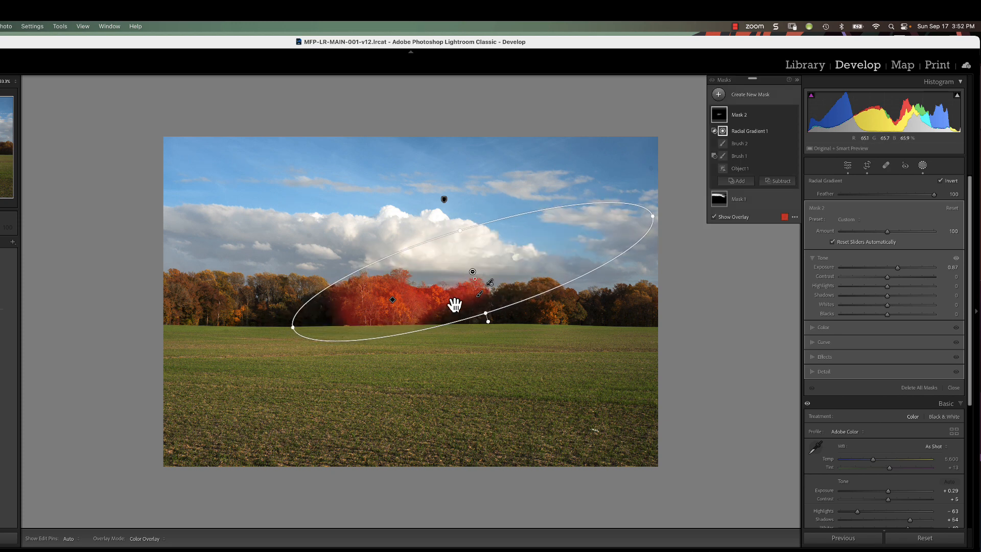
Hide the mask overlay and raise the tree mask's Exposure to 1.21.
left_click(714, 217)
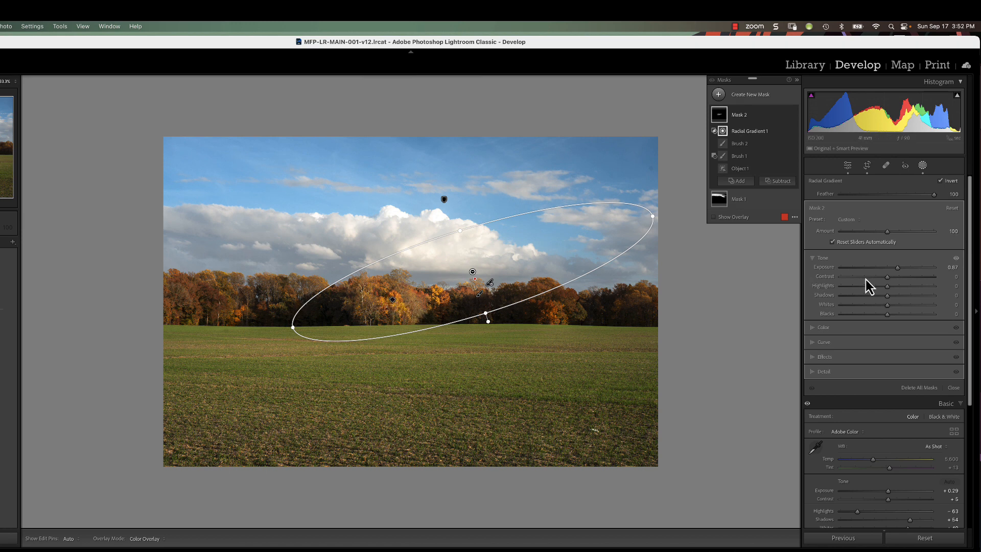
left_click_drag(897, 268, 903, 271)
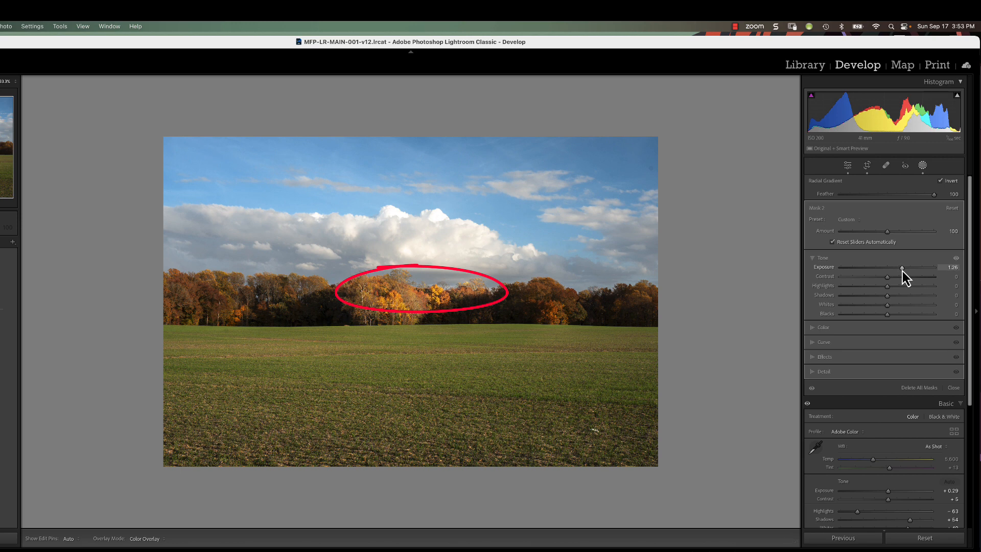
left_click_drag(902, 271, 902, 271)
left_click_drag(902, 271, 903, 271)
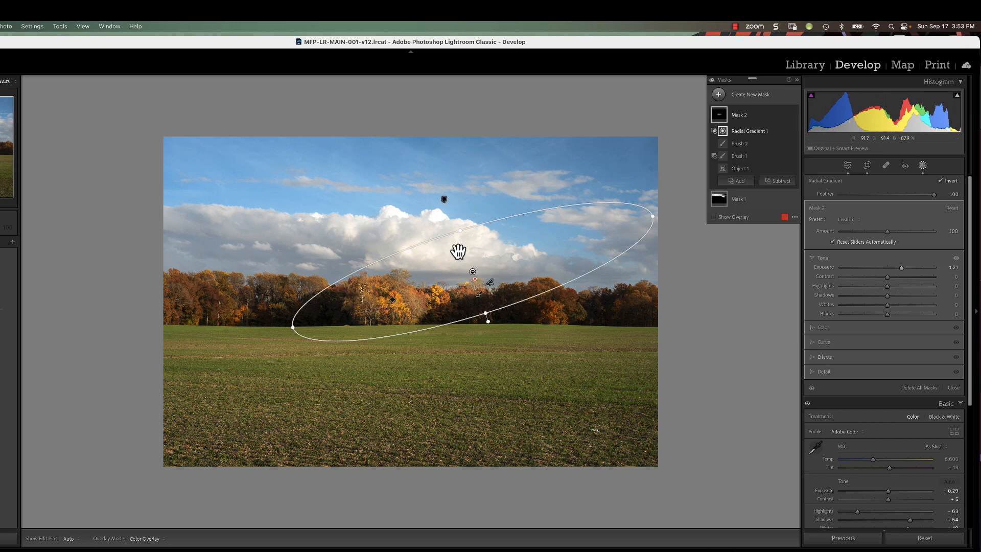
Recheck the tree mask with its overlay, hide the overlay, and set the mask's Tint to 52 and Saturation to 25.
left_click(715, 216)
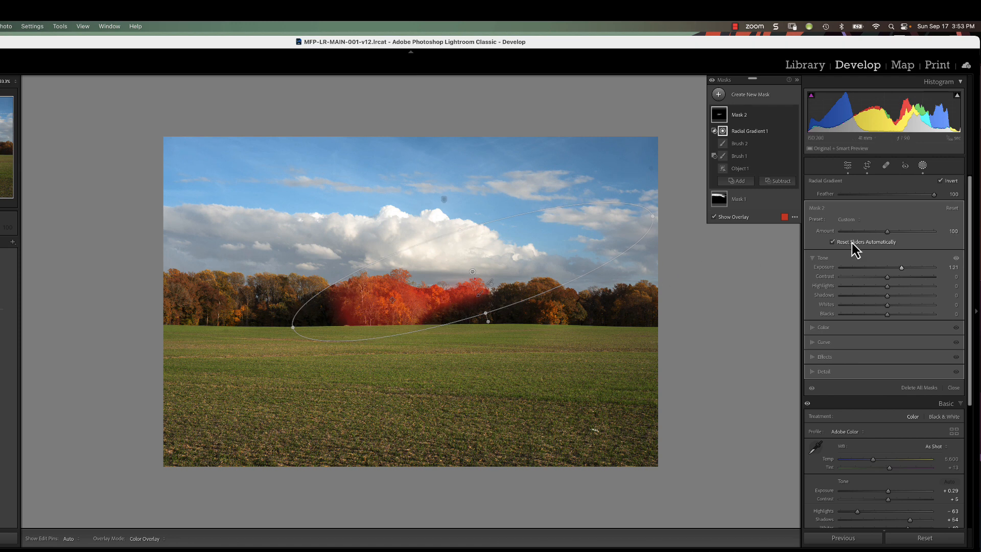
left_click(714, 217)
left_click(714, 217)
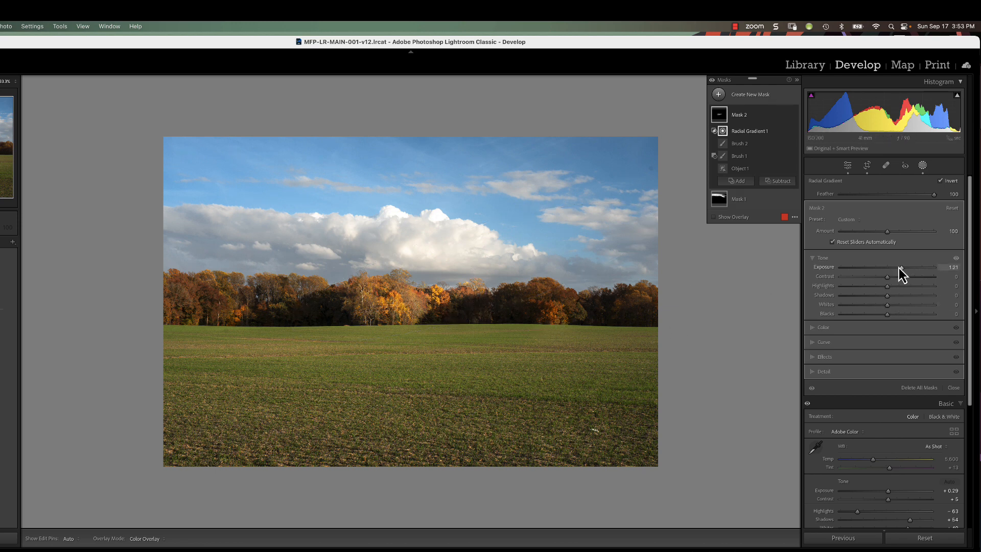
left_click_drag(890, 298, 913, 296)
left_click(833, 332)
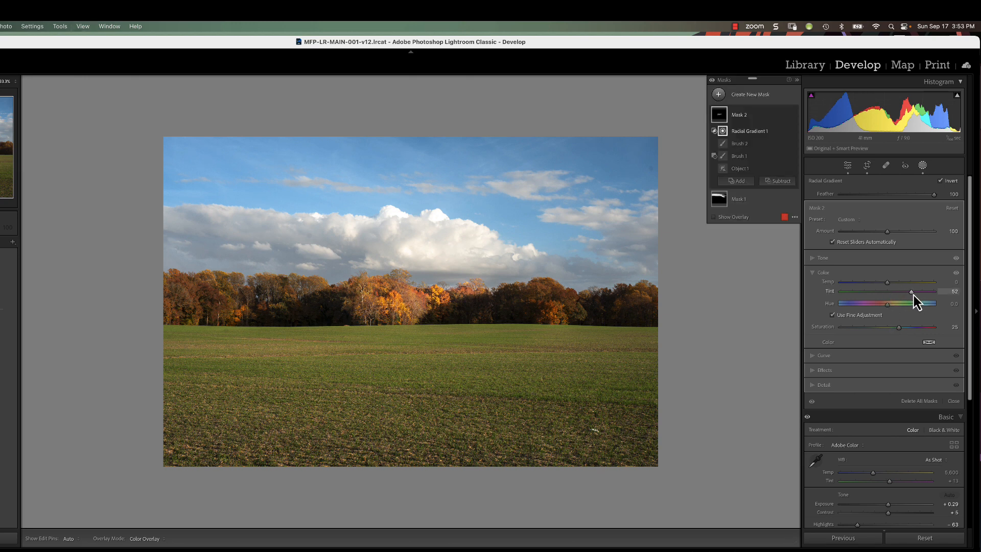
Shift the intersecting radial gradient slightly up and to the right to rebalance how the light falls on the tree line.
key("super+equal")
key("super+equal")
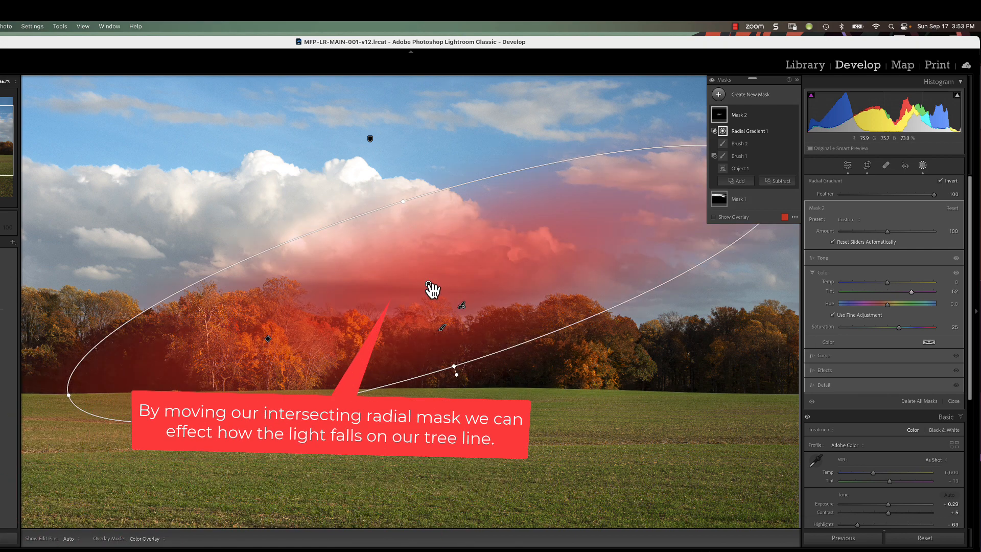
left_click_drag(431, 290, 490, 264)
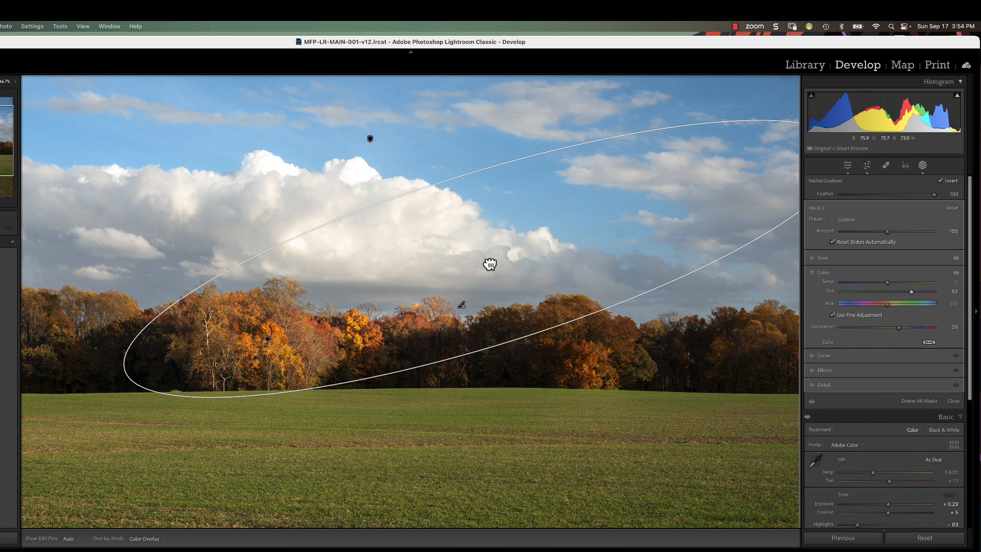
left_click_drag(490, 264, 489, 263)
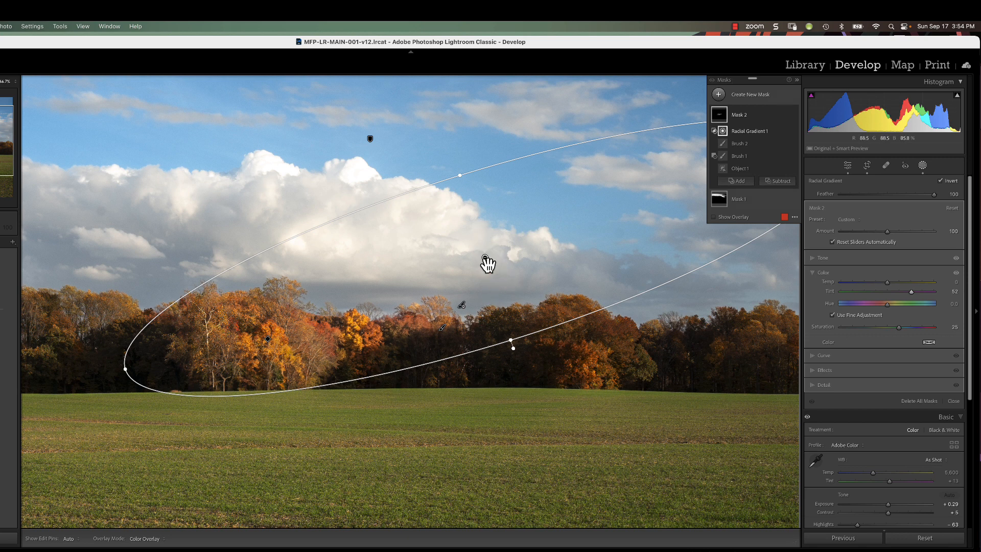
mouse_move(488, 261)
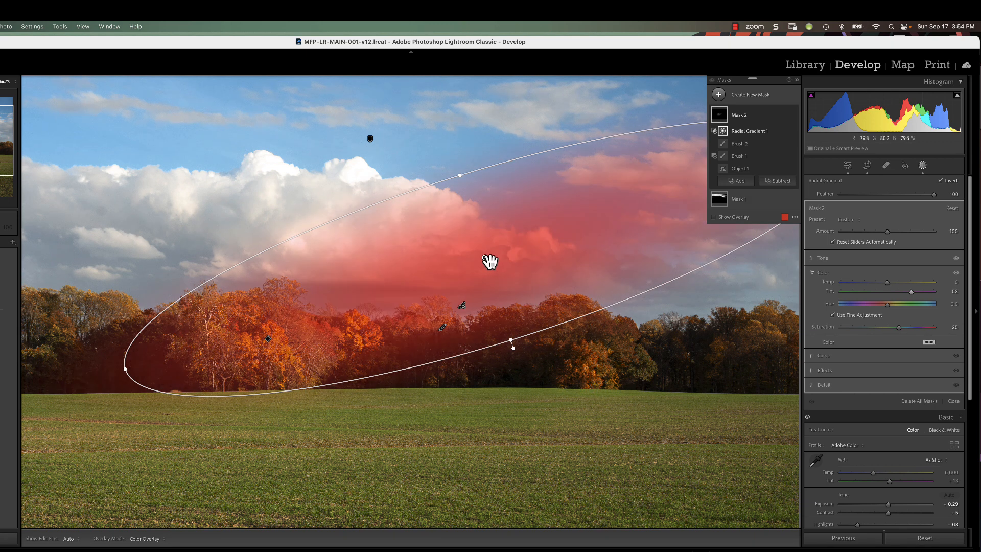
mouse_move(490, 260)
left_mouse_down()
mouse_move(519, 287)
mouse_move(444, 291)
mouse_move(453, 274)
mouse_move(406, 296)
mouse_move(458, 295)
mouse_move(446, 307)
mouse_move(499, 271)
mouse_move(492, 285)
mouse_move(494, 267)
left_mouse_up()
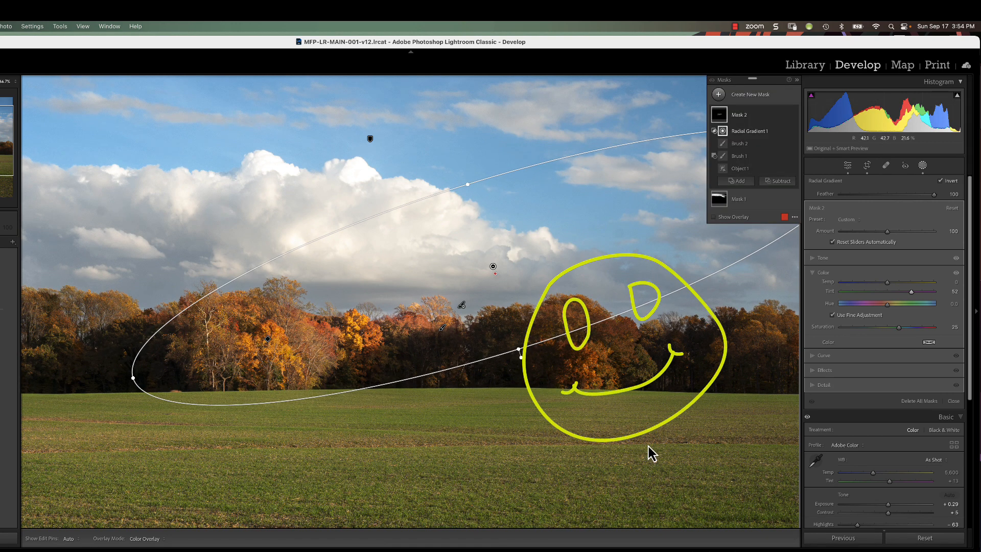
Compare the photo with the whole tree mask, Mask 2, hidden and shown.
key("super+minus")
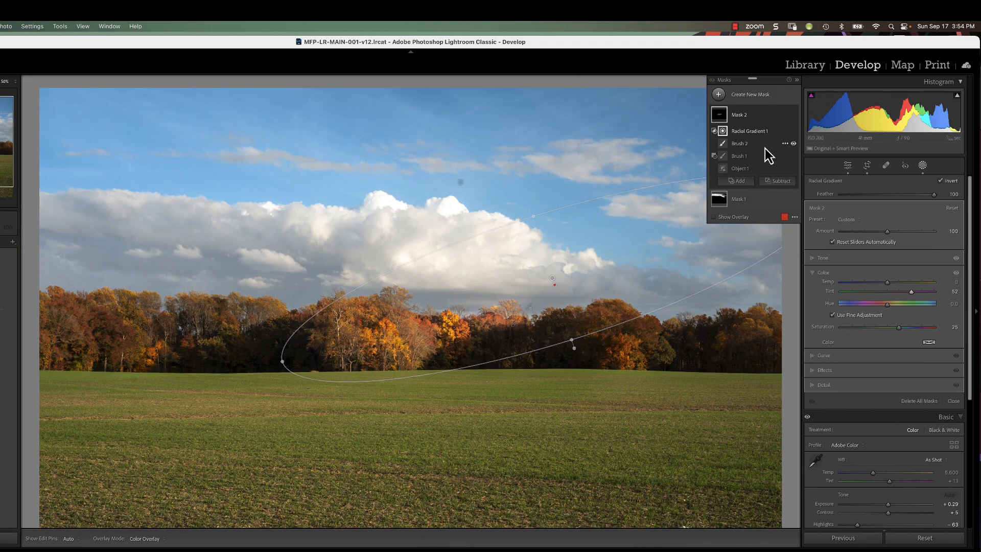
left_click(793, 115)
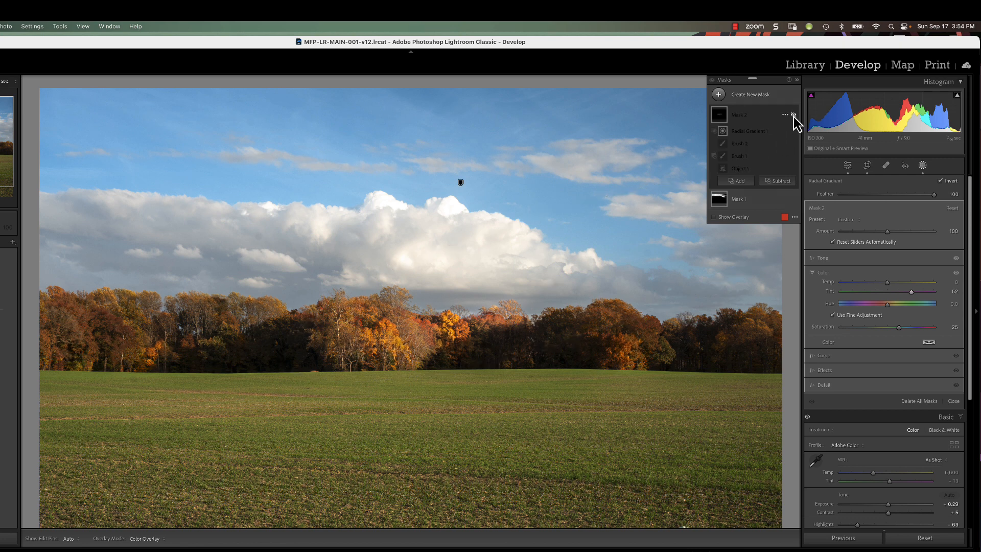
left_click(793, 115)
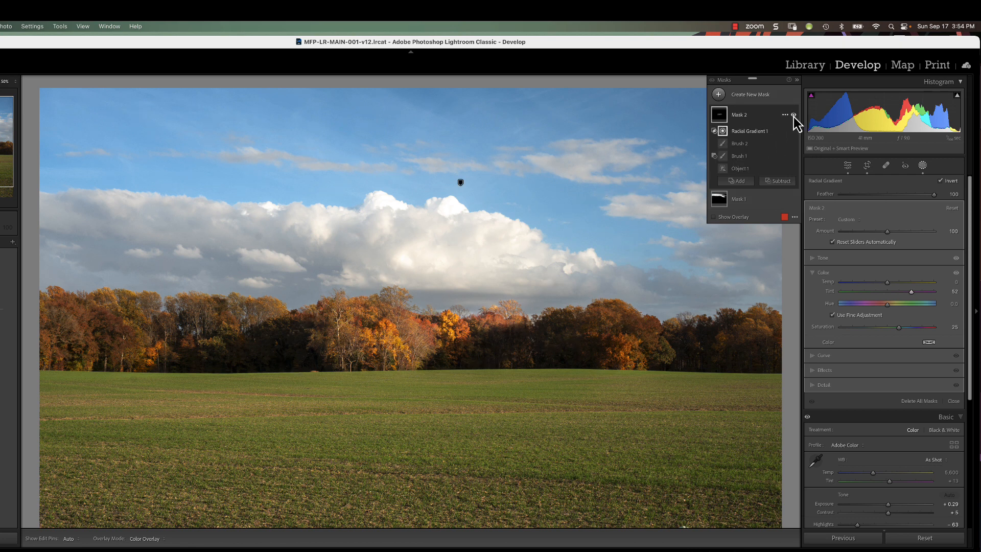
left_click(793, 115)
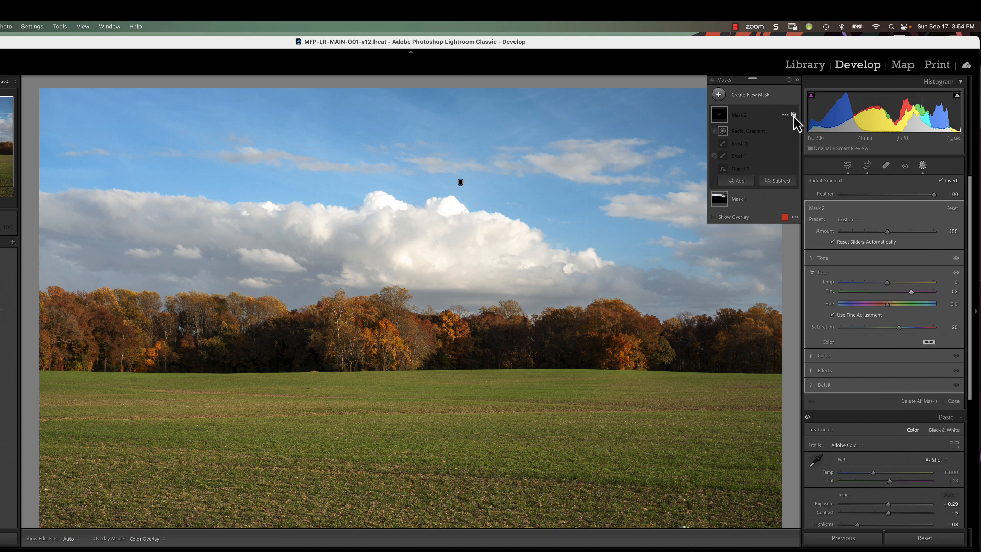
left_click(794, 115)
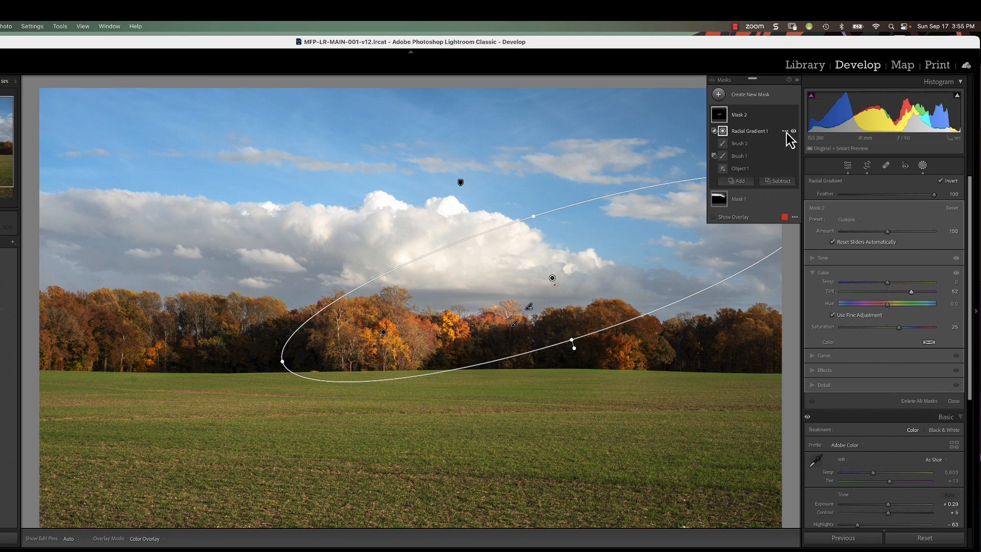
Compare the tree brightening with and without the intersecting Radial Gradient 1, and with all of Mask 2 hidden.
left_click(786, 133)
left_click(785, 133)
left_click(794, 131)
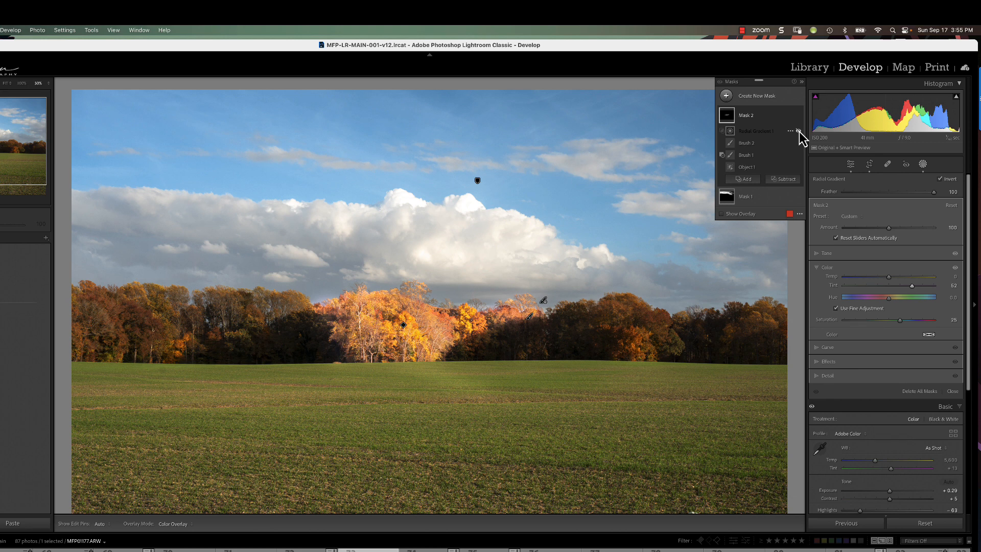
left_click(799, 131)
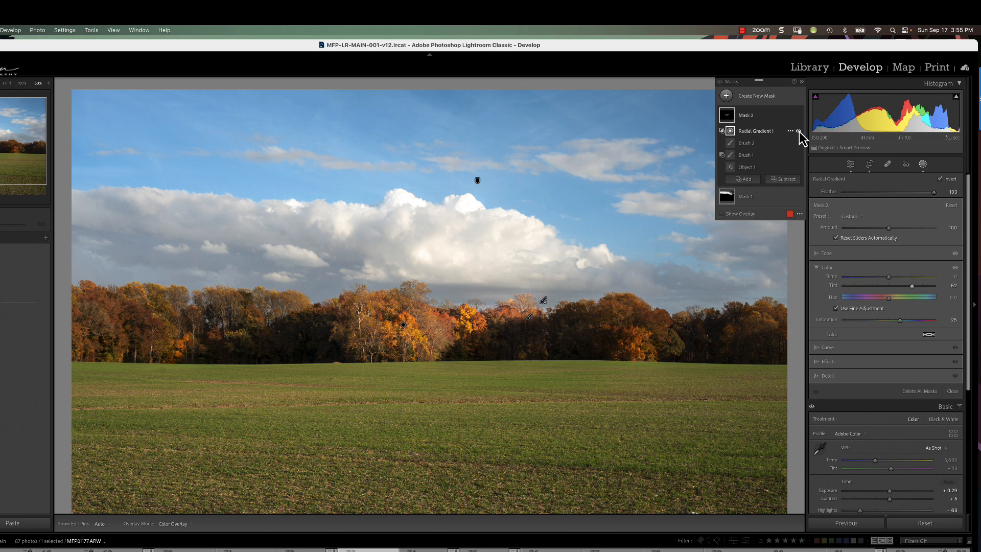
left_click(799, 116)
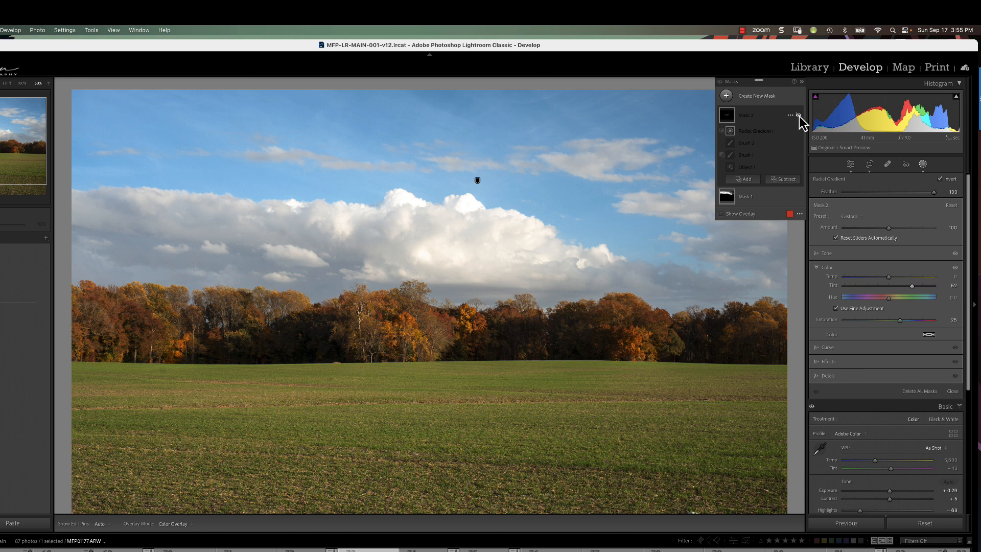
left_click(799, 116)
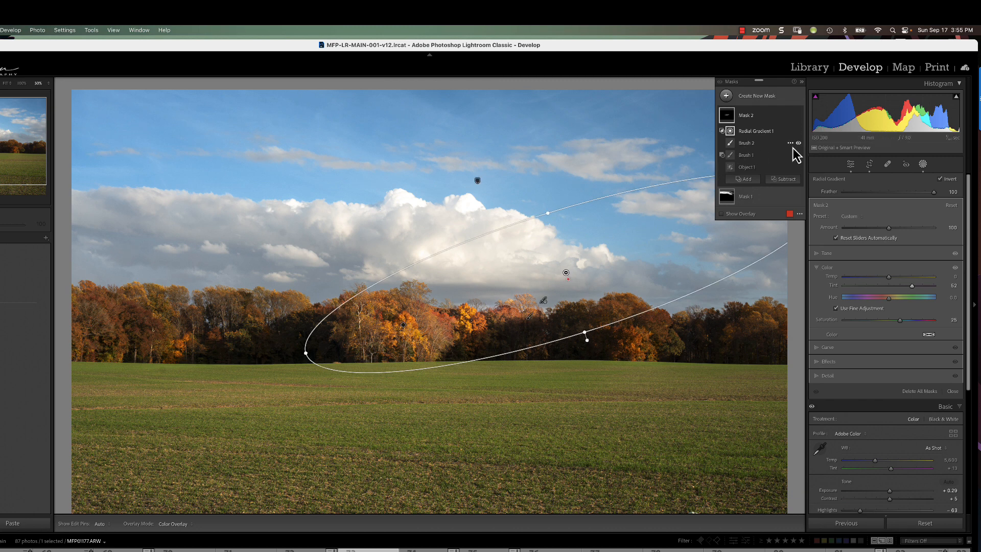
left_click(799, 130)
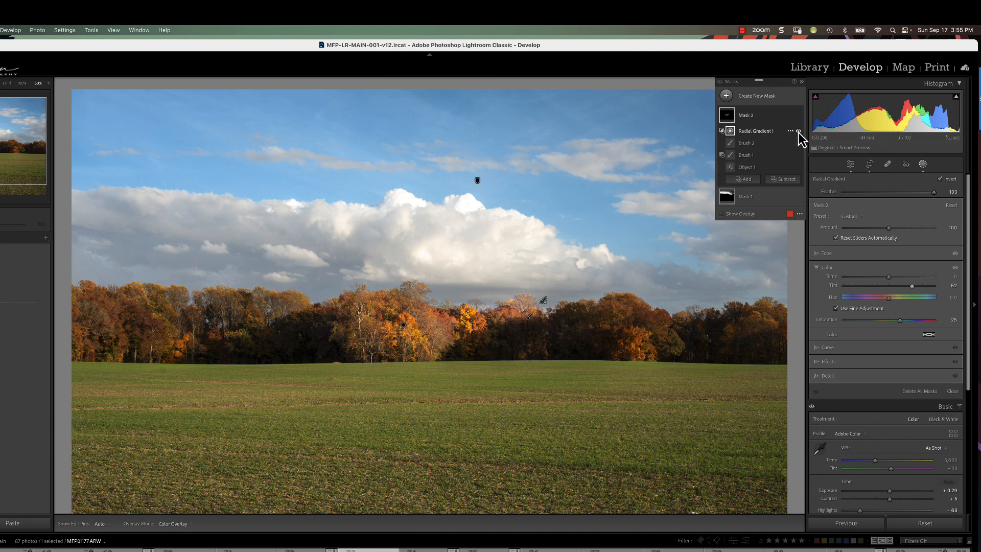
left_click(798, 131)
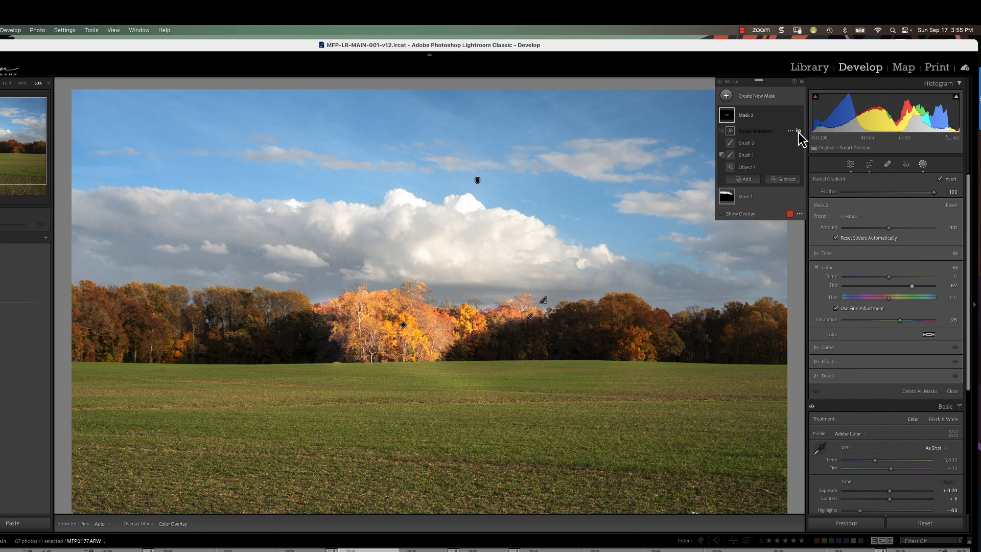
left_click(798, 132)
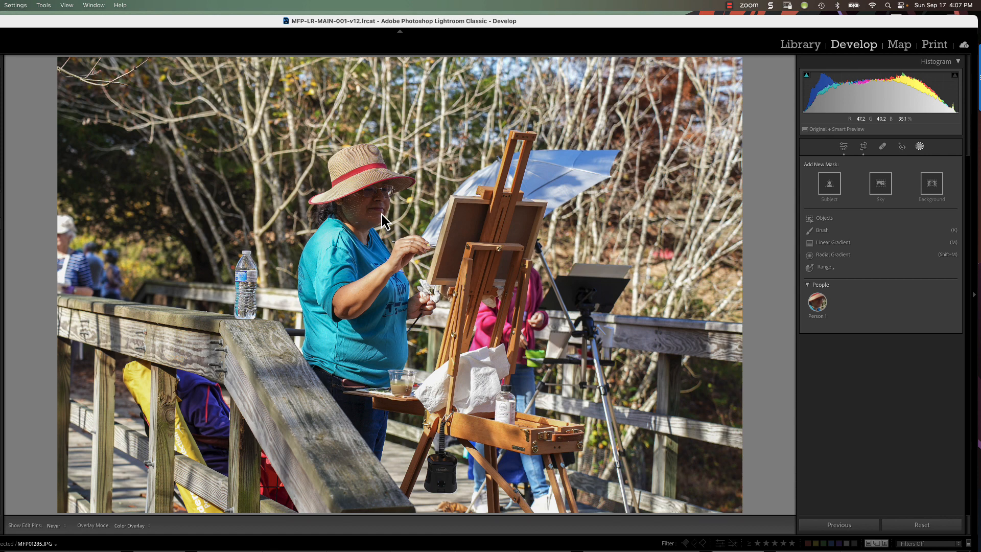
On the painter photo, add a wide elliptical radial gradient mask from the water bottle to the painter's arm, and make it slightly taller.
left_click(919, 148)
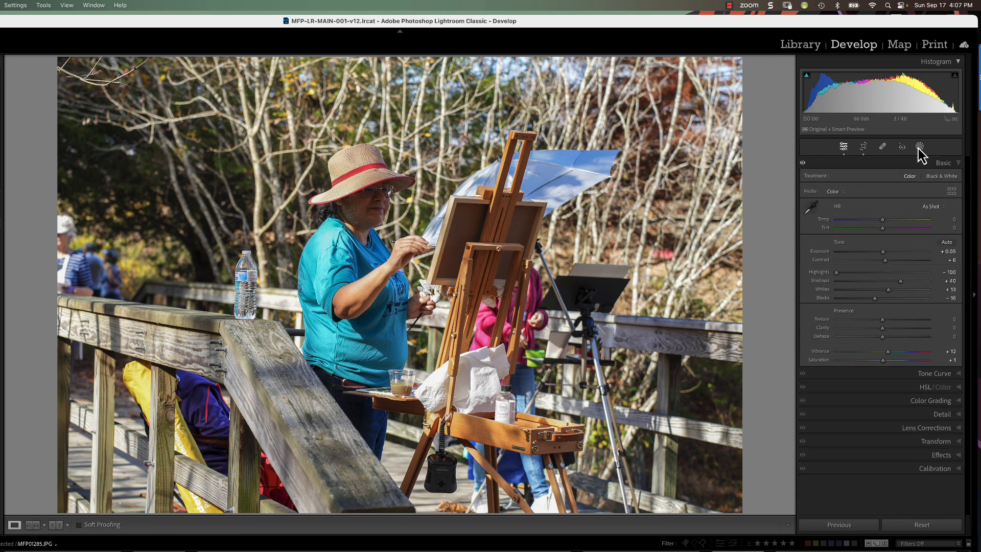
left_click(920, 148)
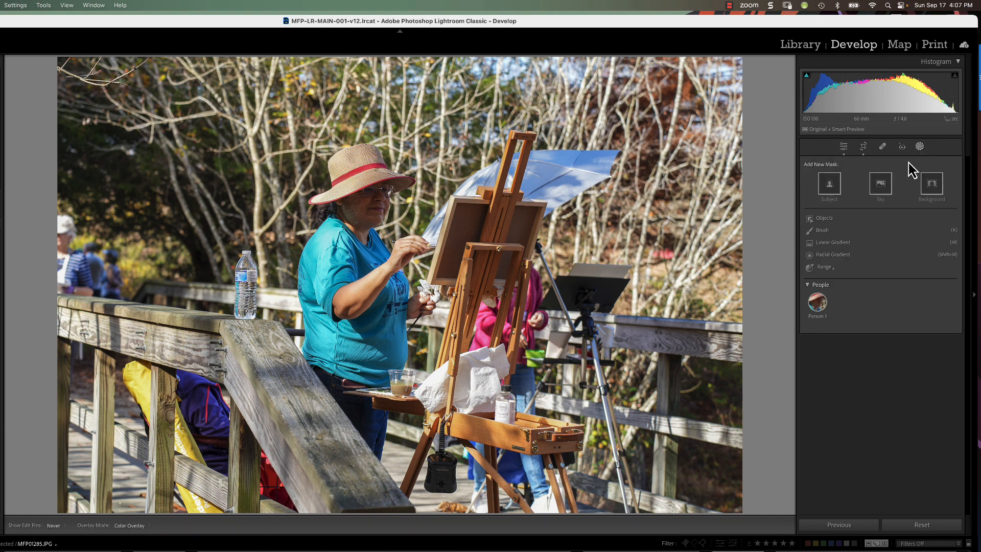
left_click(833, 263)
mouse_move(284, 276)
left_mouse_down()
mouse_move(387, 261)
mouse_move(403, 278)
left_mouse_up()
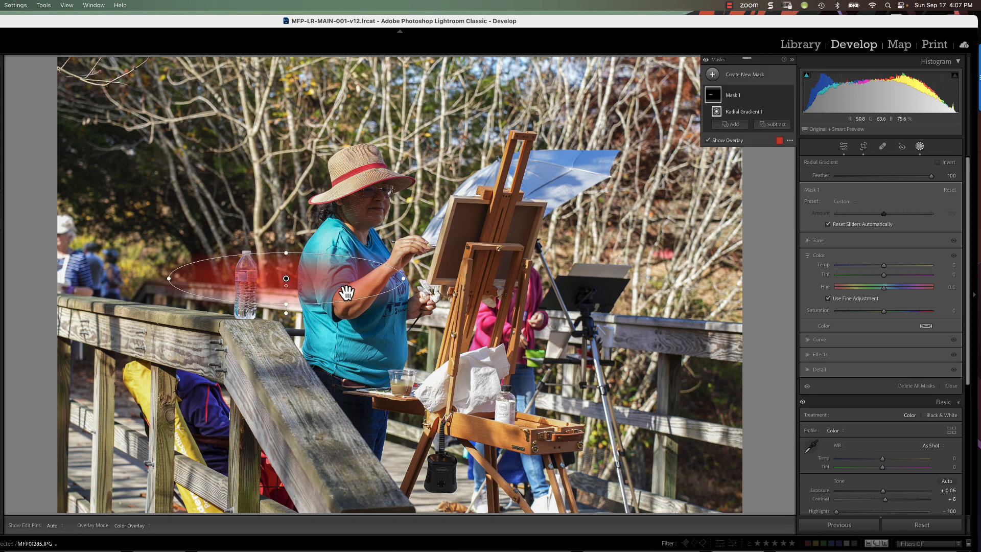
left_click_drag(288, 254, 286, 243)
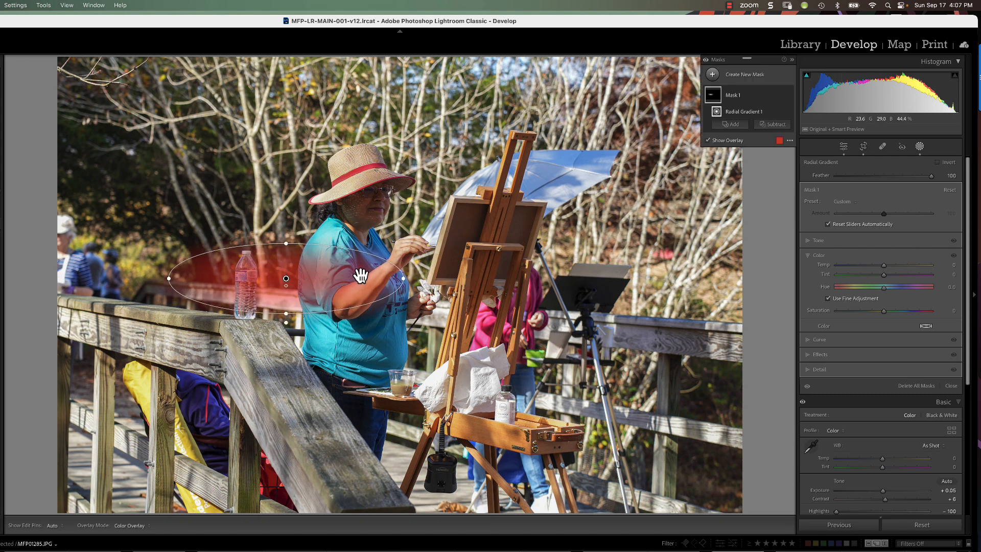
Tilt and move the radial gradient toward the painter's face, and intersect the mask with an Objects selection brushed over her face.
left_click_drag(409, 279, 396, 207)
left_click_drag(285, 287, 313, 251)
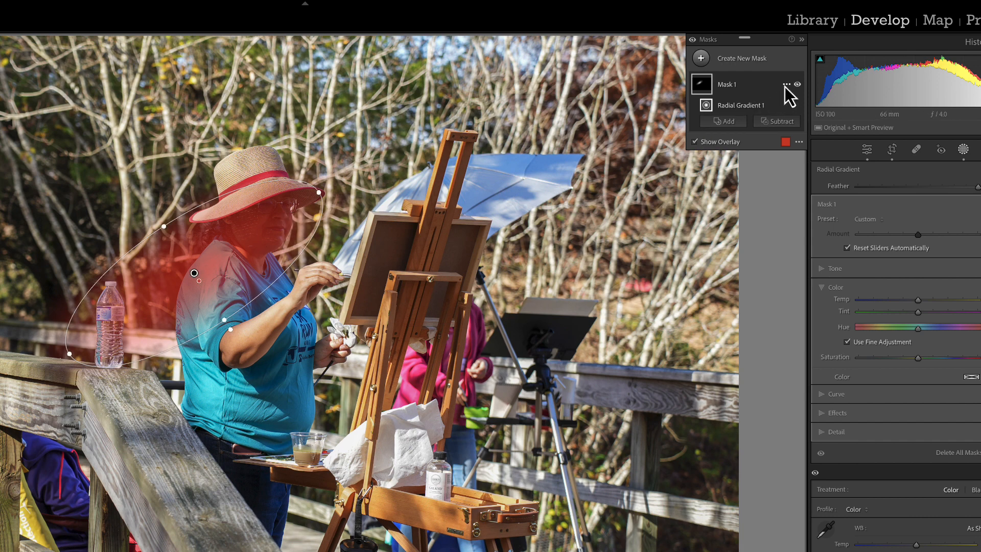
left_click(786, 85)
mouse_move(805, 142)
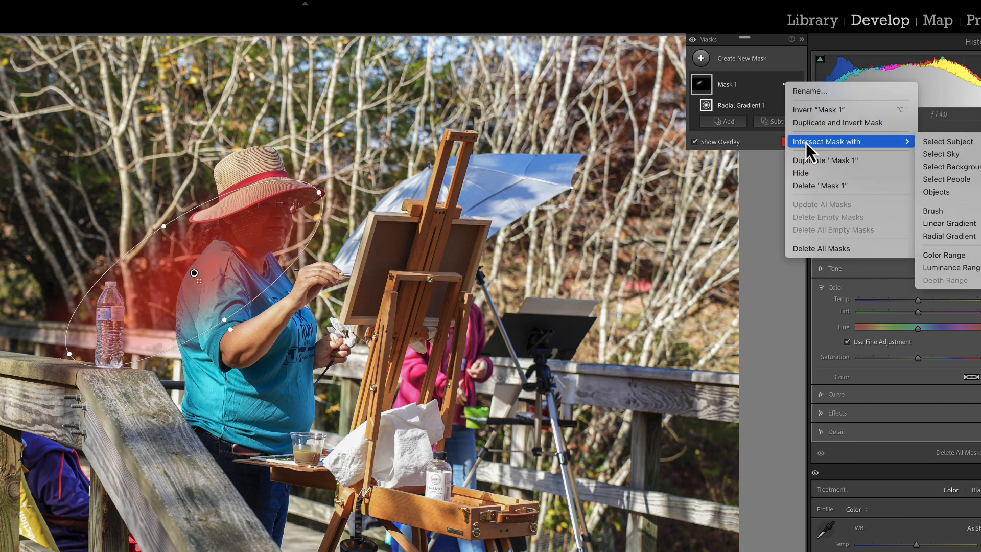
left_click(937, 192)
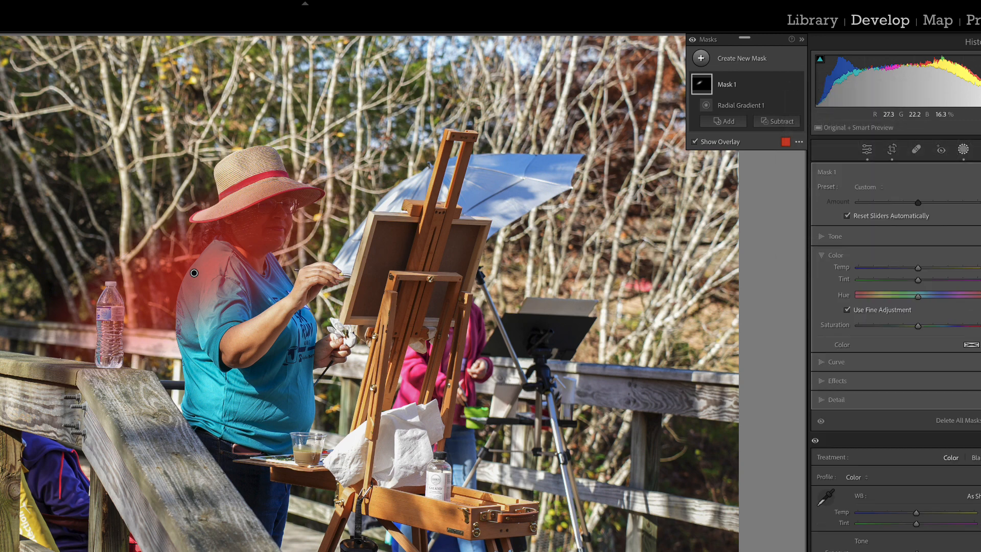
key("bracketleft")
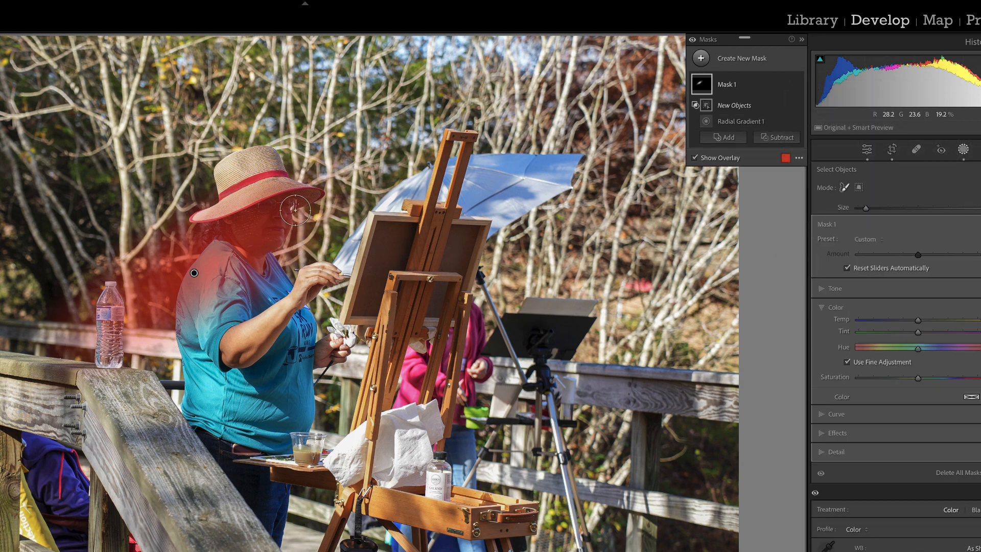
mouse_move(304, 209)
left_mouse_down()
mouse_move(239, 219)
mouse_move(230, 231)
mouse_move(251, 260)
mouse_move(286, 207)
left_mouse_up()
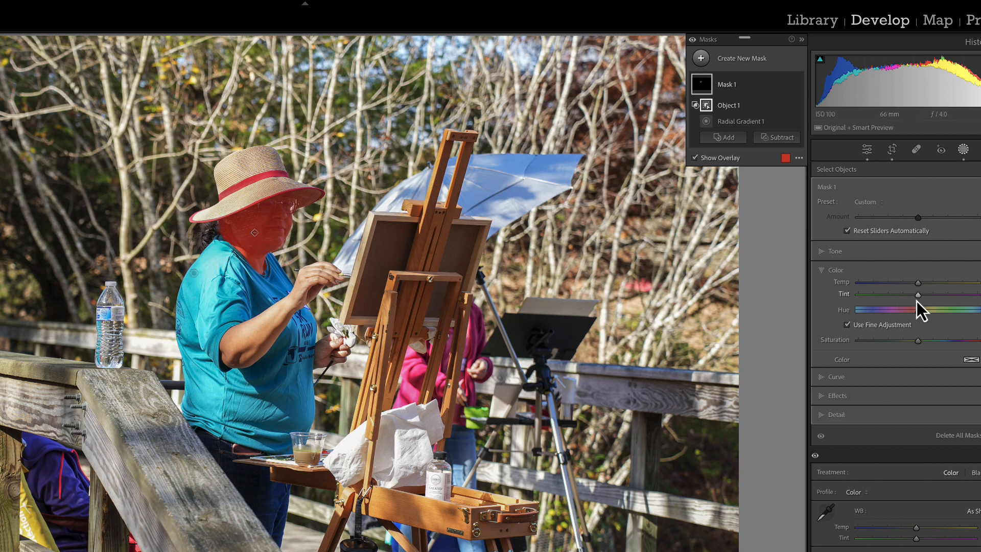
Brighten the painter's face by raising the intersected mask's Exposure and Shadows.
left_click(832, 251)
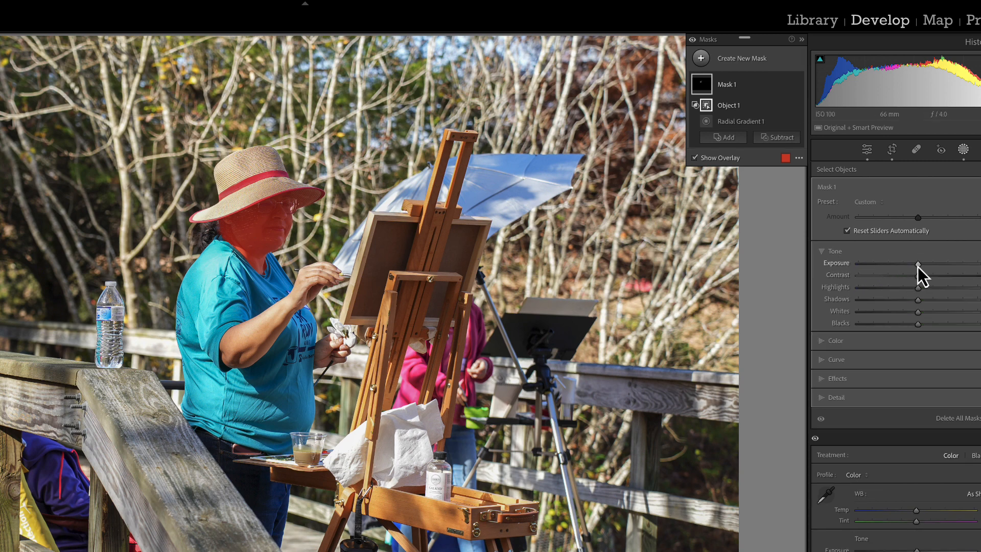
left_click_drag(917, 264, 949, 266)
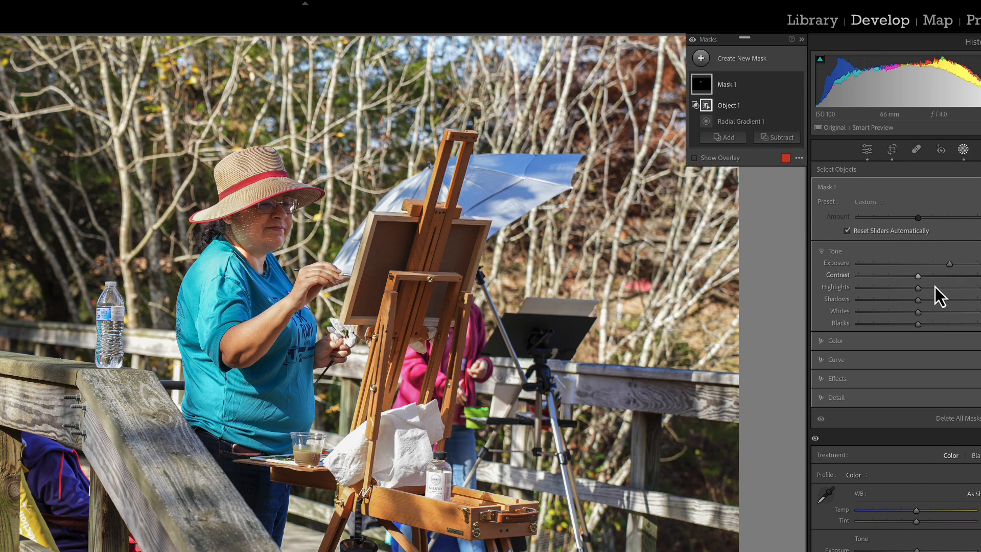
left_click_drag(920, 303, 955, 301)
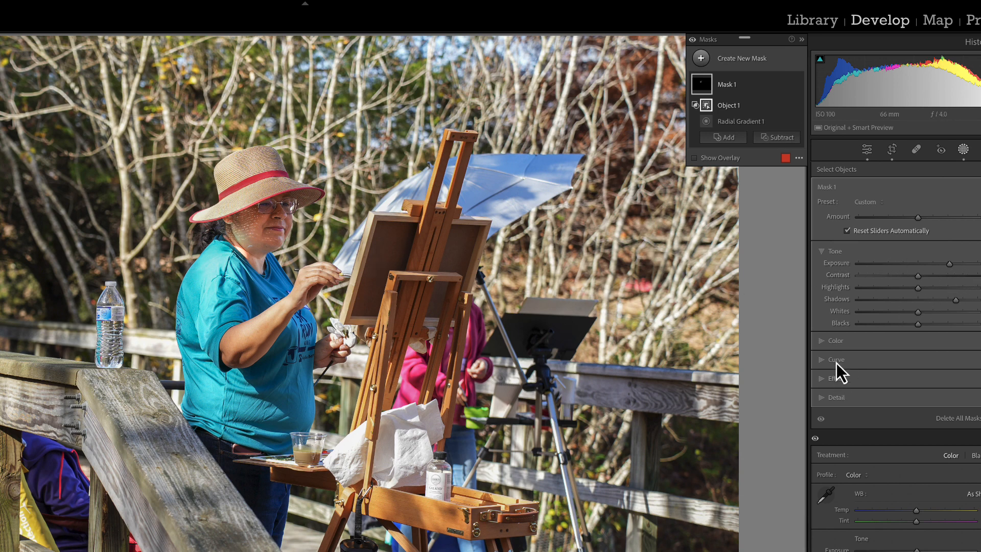
Warm the painter's face slightly with the mask's Temp, and raise the mask's overall Amount a little.
left_click(836, 343)
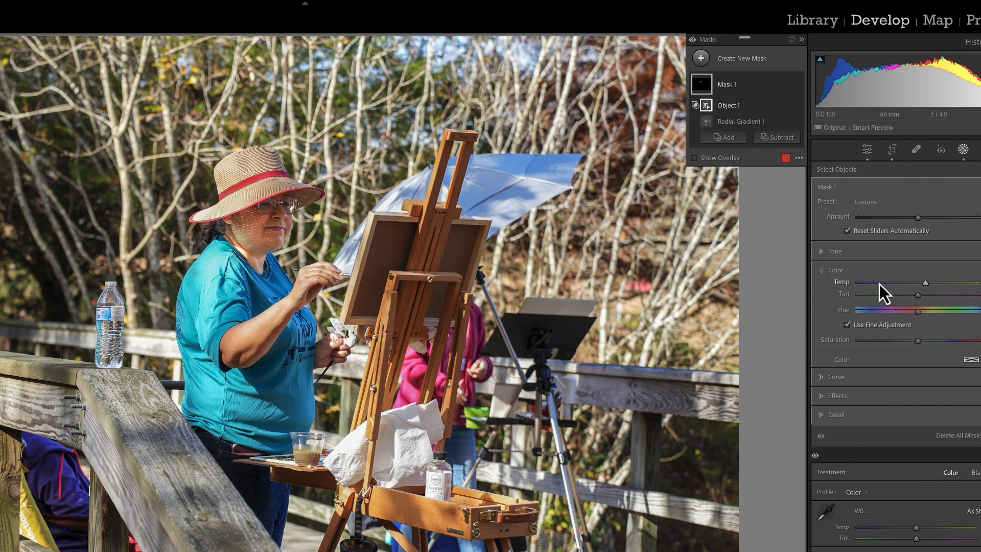
left_click(832, 253)
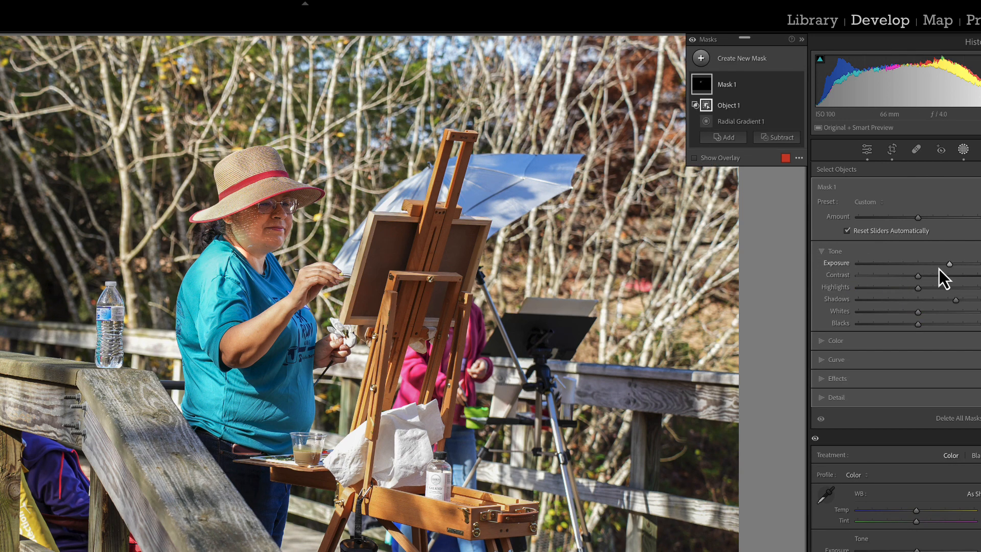
mouse_move(918, 219)
left_mouse_down()
mouse_move(946, 223)
mouse_move(932, 221)
left_mouse_up()
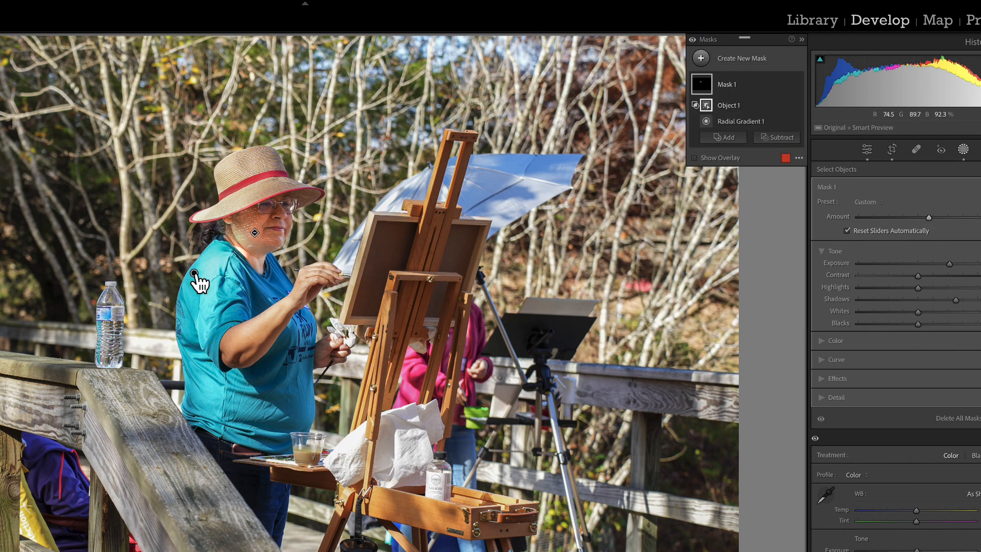
Shift the radial gradient slightly up and to the right so its center sits closer to the painter's face.
mouse_move(194, 274)
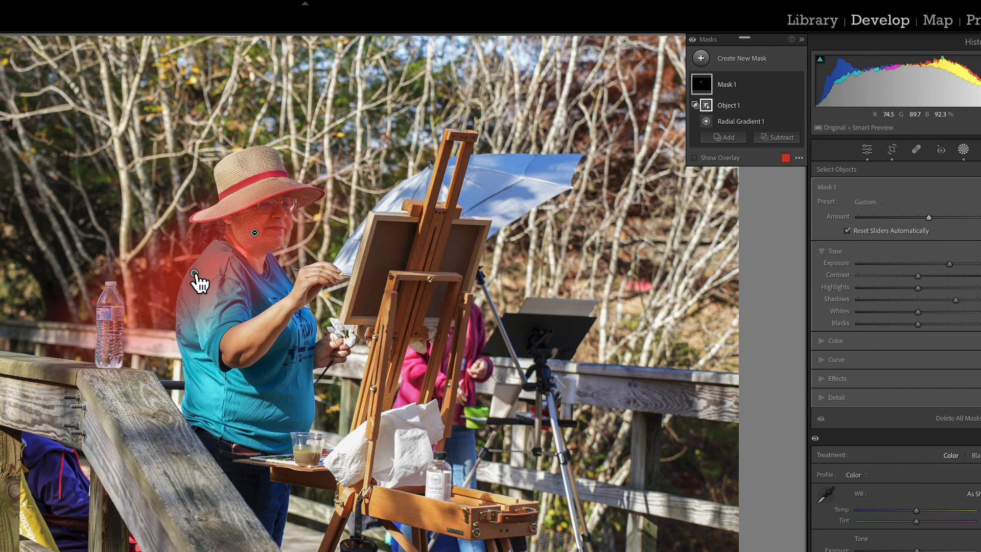
left_click(195, 273)
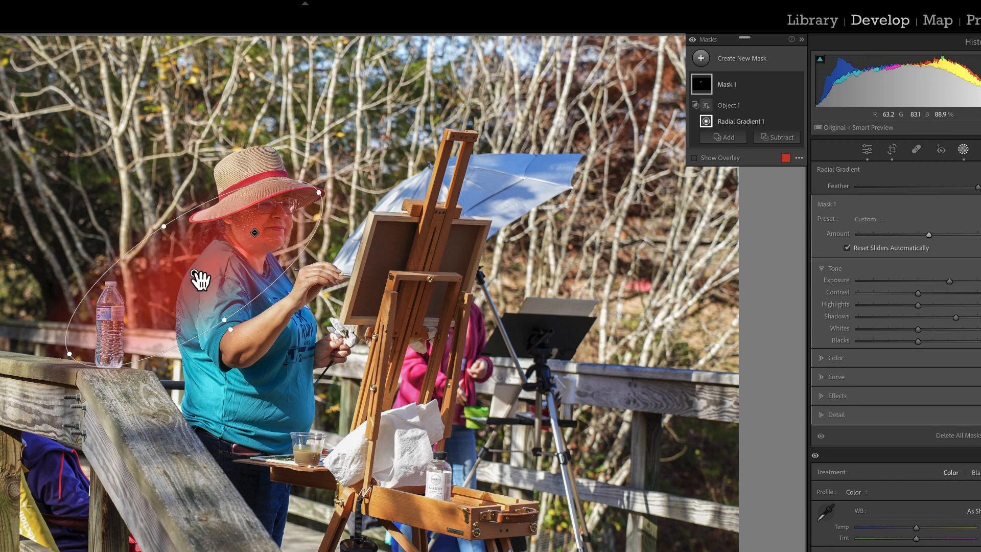
left_click_drag(195, 274, 215, 267)
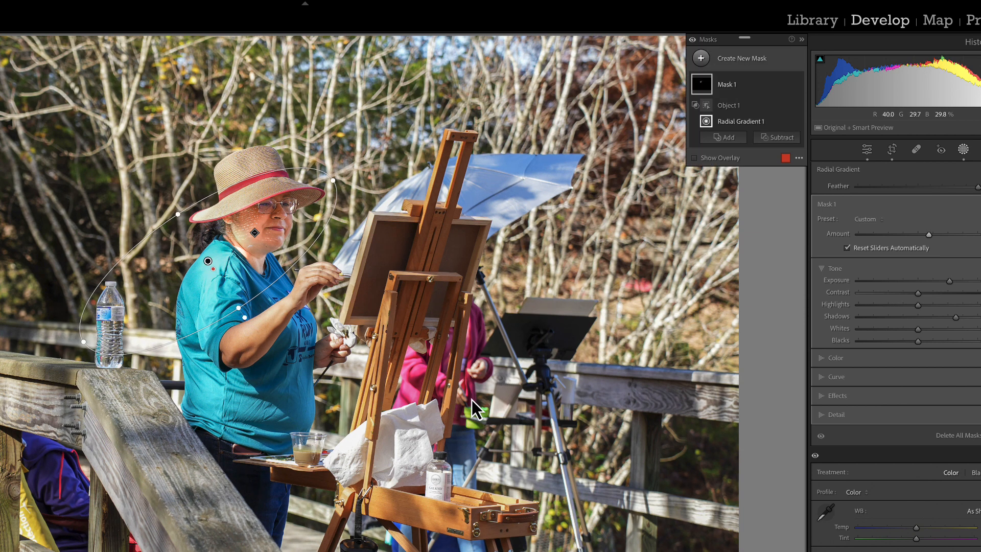
Compare the painter photo with its unedited version, and lower the mask's Amount to soften the face brightening.
key("h")
key("backslash")
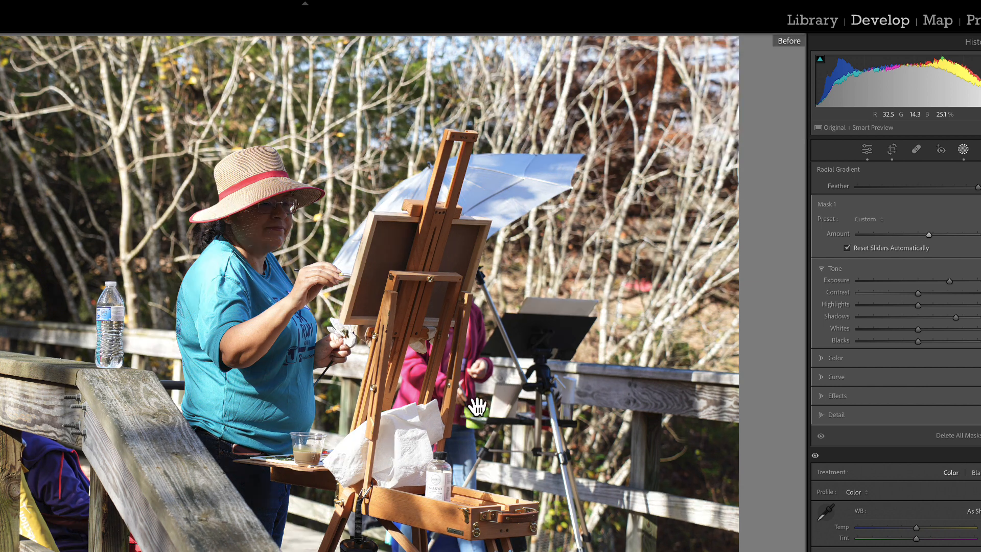
key("backslash")
key("backslash")
key("backslash")
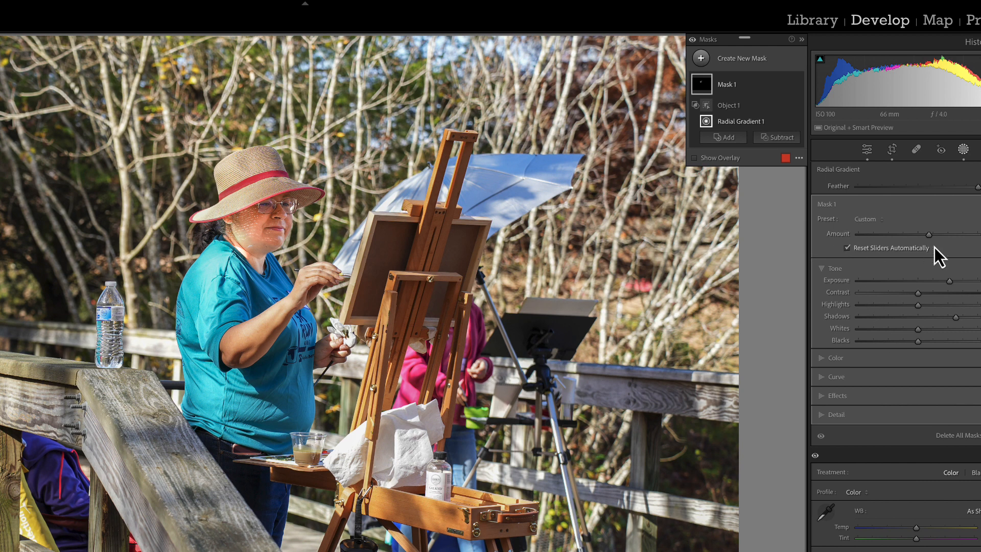
mouse_move(928, 238)
left_mouse_down()
mouse_move(907, 243)
mouse_move(915, 240)
left_mouse_up()
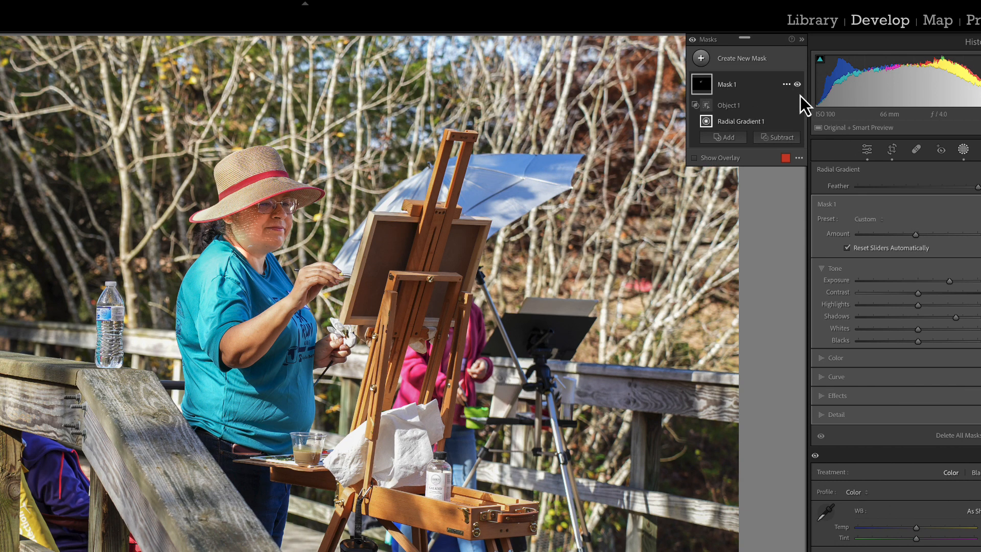
Compare the painter photo with Mask 1 hidden and shown, and with the intersecting Object 1 turned off and on.
left_click(798, 85)
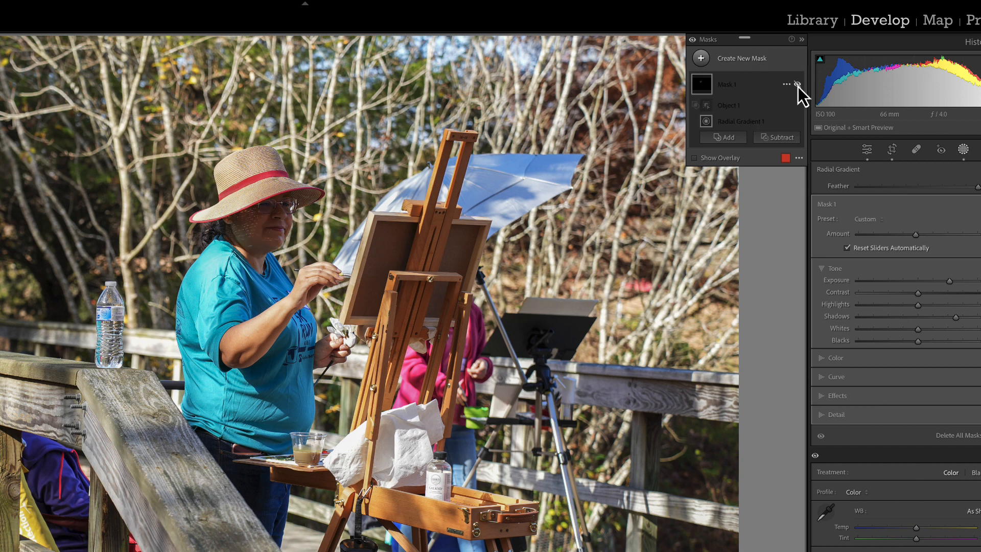
left_click(797, 85)
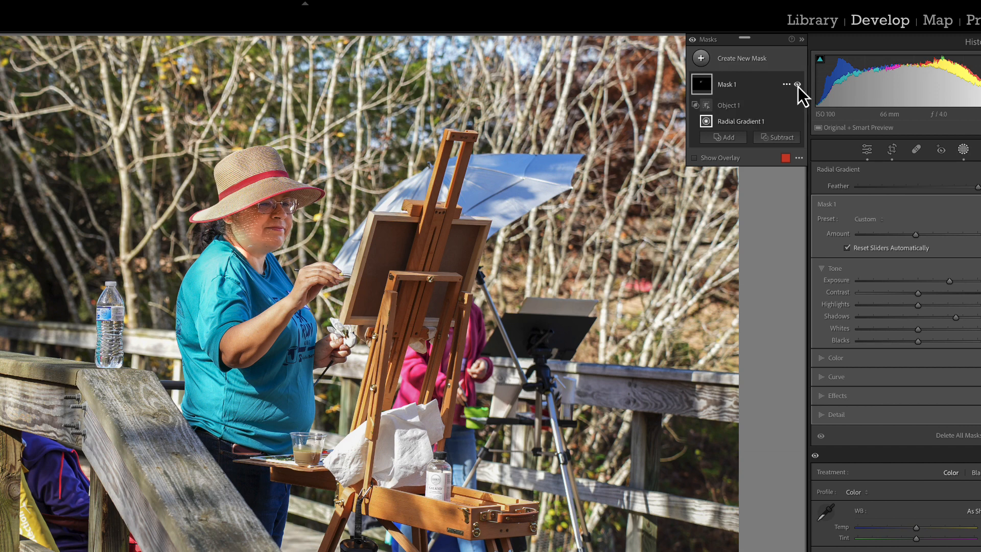
left_click(798, 85)
left_click(797, 85)
left_click(798, 105)
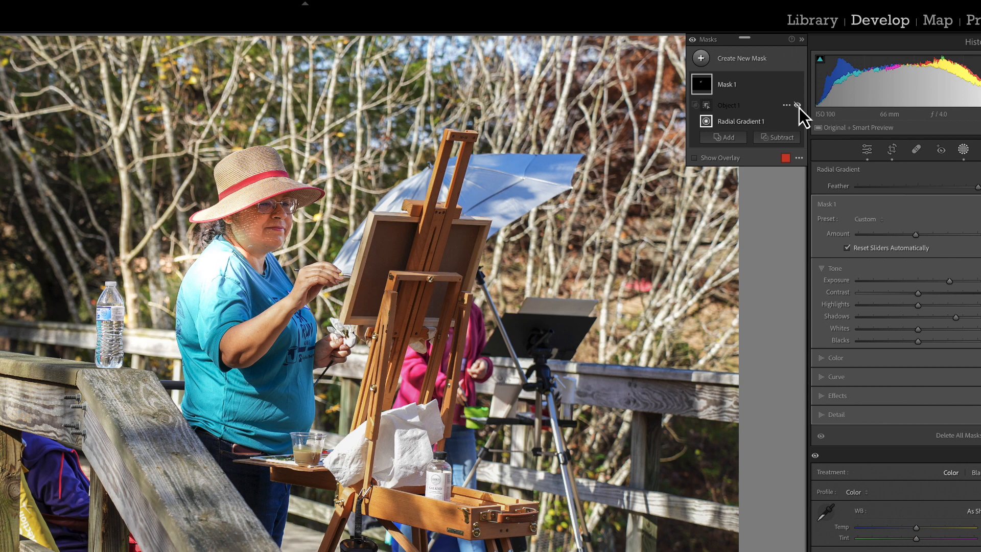
left_click(798, 107)
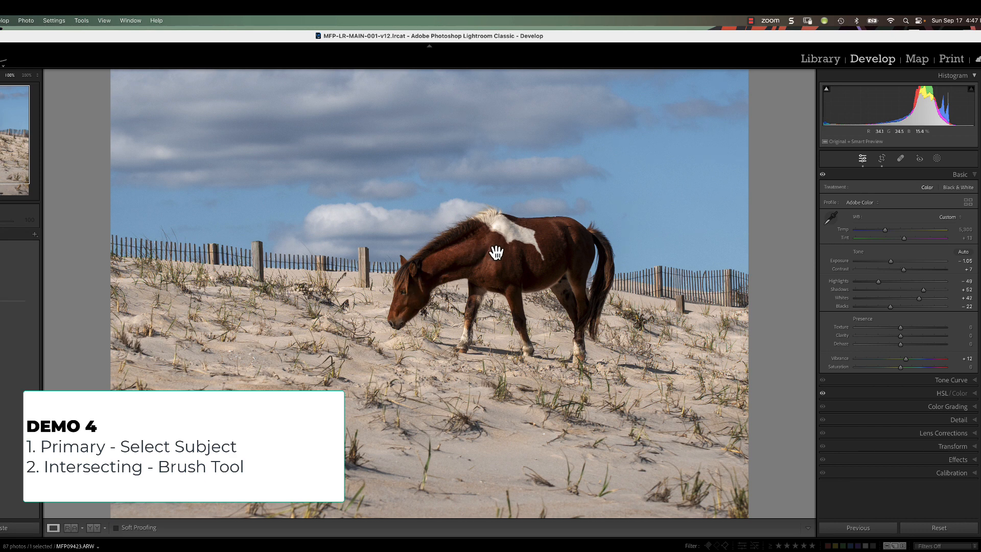
On the horse photo, add a Select Subject mask covering the horse.
scroll(554, 237, "down", 1)
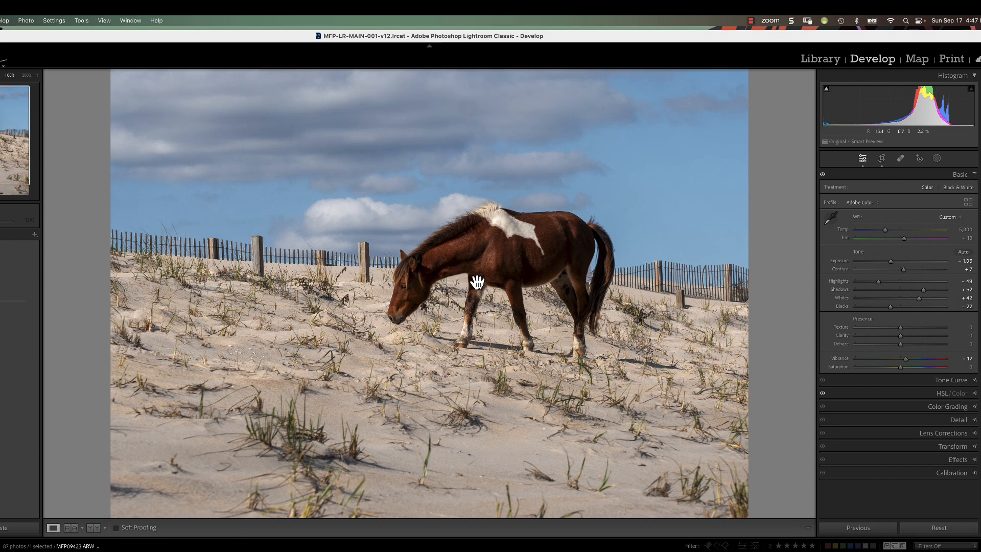
left_click(936, 158)
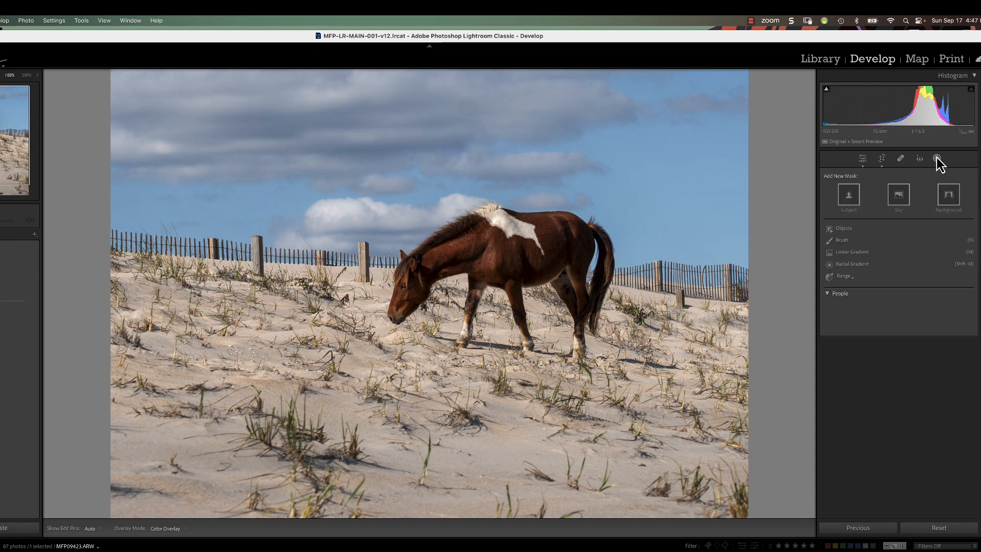
left_click(849, 196)
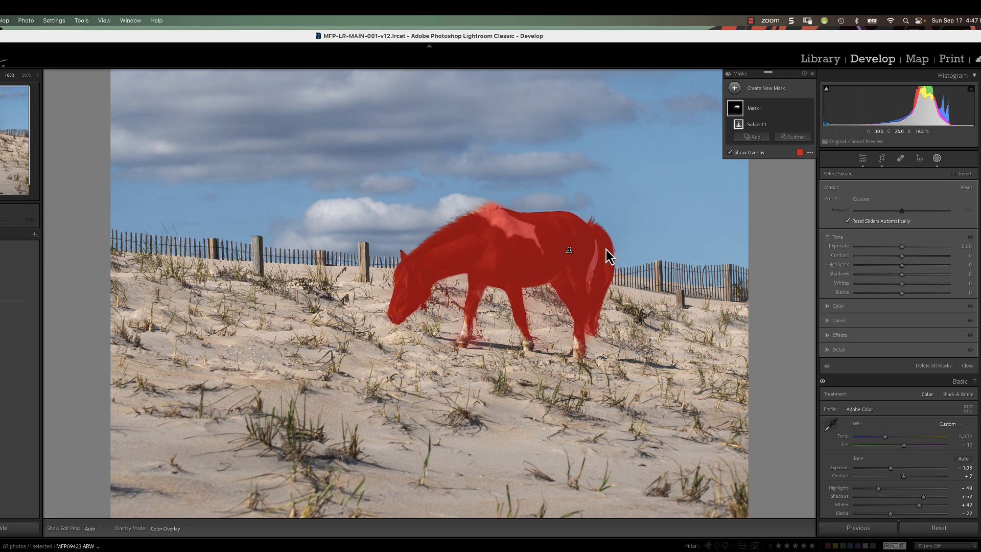
Raise the Exposure of the horse's subject mask to 0.66.
left_click(903, 247)
left_click_drag(903, 248, 912, 249)
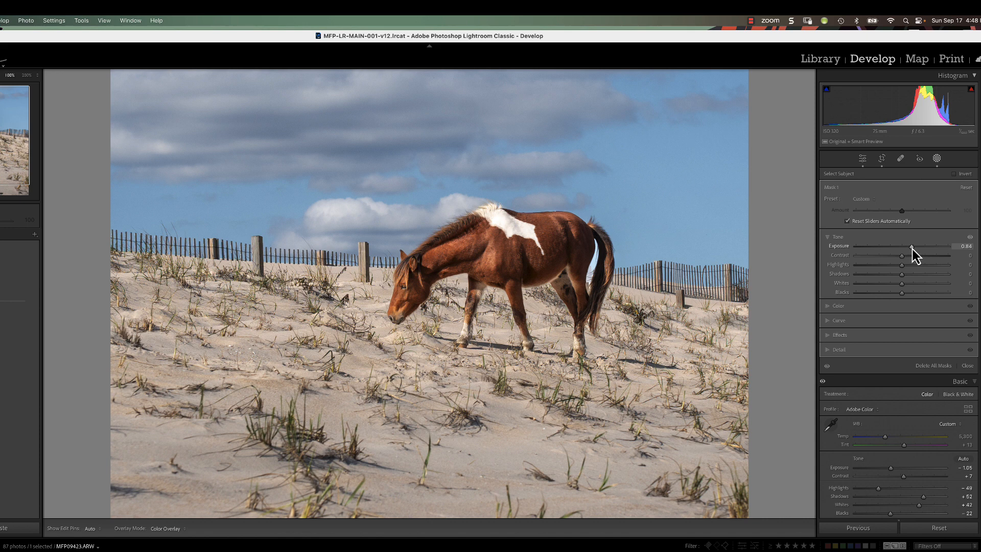
left_click_drag(912, 250, 912, 249)
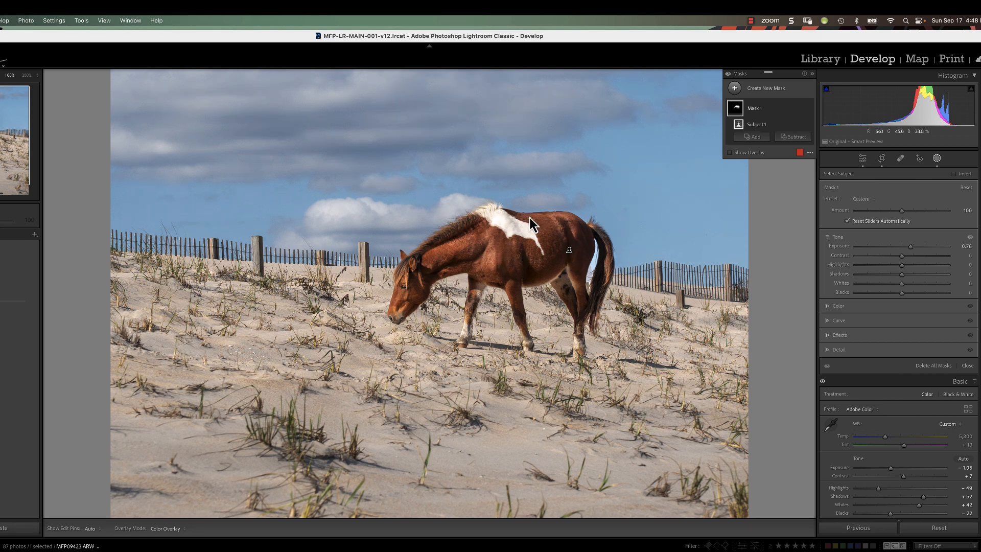
left_click_drag(912, 253, 909, 251)
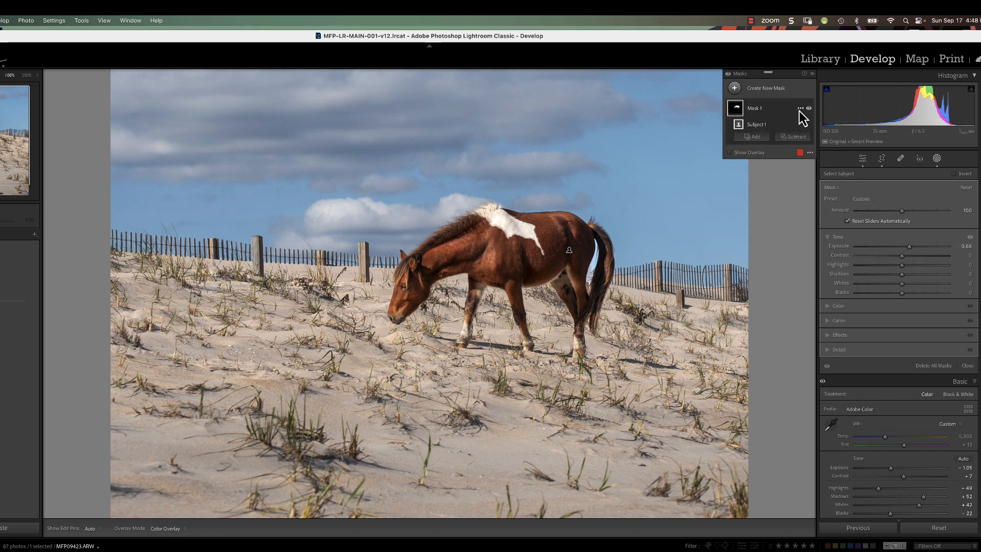
Intersect the horse's subject mask with a Brush, and toggle the edit pins for a clear view.
left_click(800, 110)
mouse_move(823, 152)
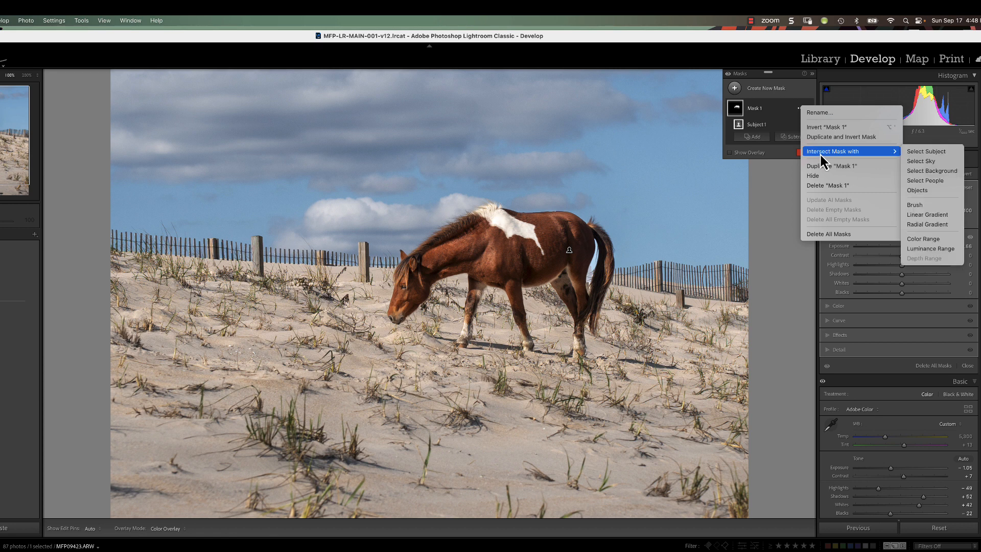
left_click(918, 206)
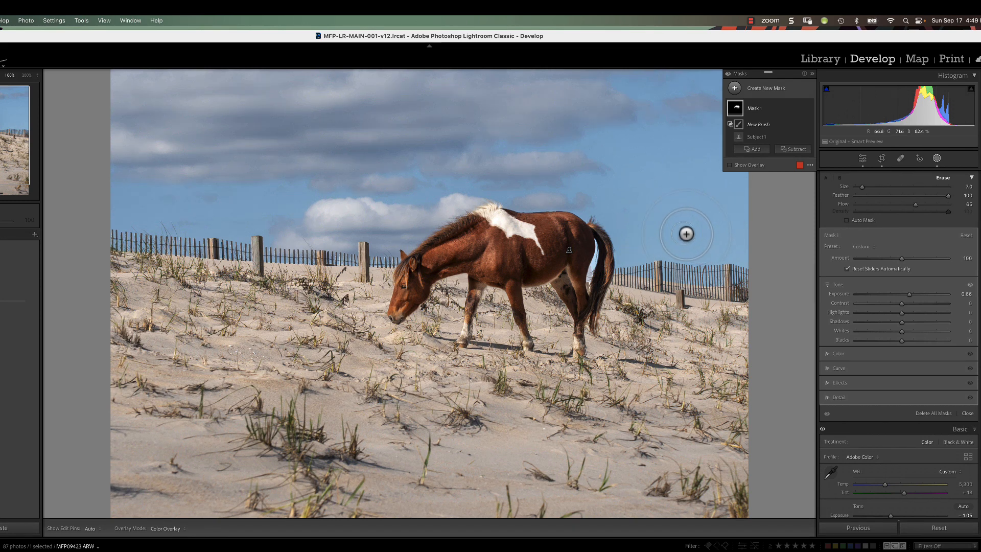
key("h")
key("h")
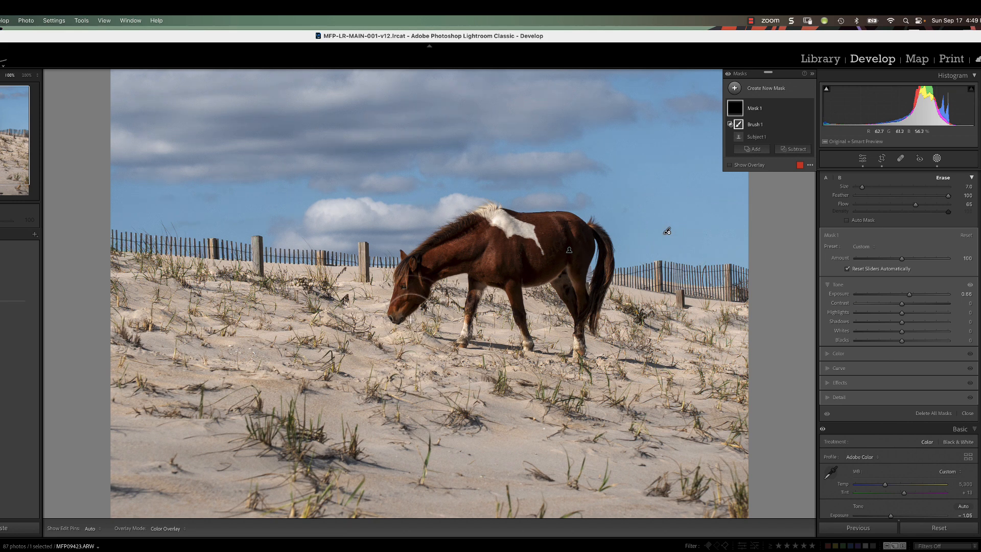
key("h")
Brush the sunlight effect gradually onto the horse's face, neck, chest, legs and flank.
mouse_move(401, 306)
left_mouse_down()
mouse_move(407, 283)
mouse_move(395, 312)
mouse_move(404, 268)
mouse_move(408, 289)
mouse_move(429, 245)
mouse_move(470, 217)
mouse_move(418, 247)
mouse_move(473, 222)
mouse_move(417, 246)
mouse_move(481, 222)
mouse_move(418, 244)
mouse_move(418, 264)
mouse_move(504, 234)
left_mouse_up()
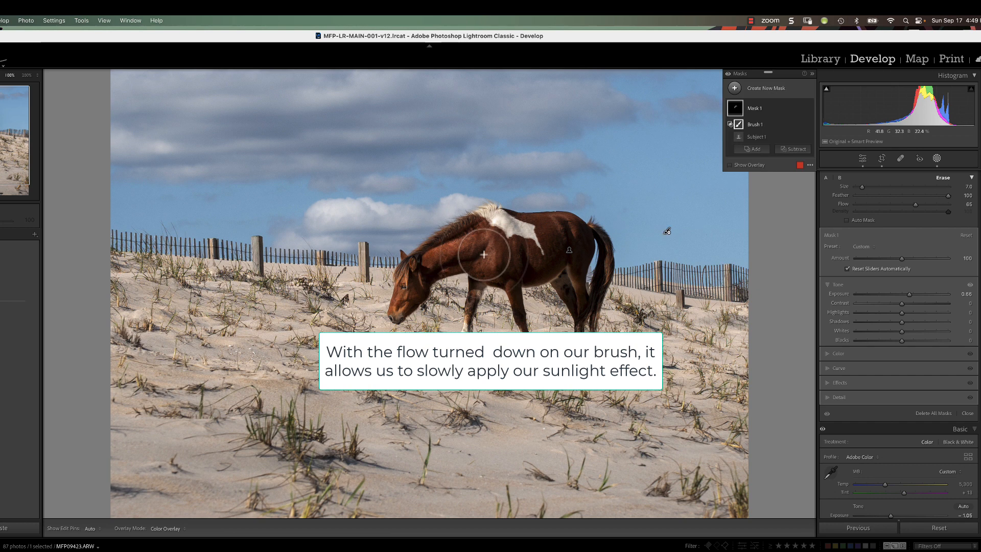
mouse_move(492, 266)
left_mouse_down()
mouse_move(469, 290)
mouse_move(526, 274)
mouse_move(542, 220)
mouse_move(572, 243)
mouse_move(533, 215)
mouse_move(586, 231)
mouse_move(605, 283)
mouse_move(603, 235)
mouse_move(593, 316)
mouse_move(558, 286)
mouse_move(559, 267)
mouse_move(563, 287)
mouse_move(571, 273)
mouse_move(510, 293)
mouse_move(508, 269)
mouse_move(478, 281)
mouse_move(472, 317)
left_mouse_up()
left_click_drag(415, 289, 406, 295)
mouse_move(438, 252)
left_mouse_down()
mouse_move(467, 248)
mouse_move(427, 253)
mouse_move(555, 223)
mouse_move(526, 230)
mouse_move(611, 253)
mouse_move(586, 250)
mouse_move(593, 306)
left_mouse_up()
mouse_move(572, 271)
left_mouse_down()
mouse_move(527, 285)
mouse_move(492, 260)
left_mouse_up()
mouse_move(332, 127)
left_mouse_down()
mouse_move(319, 128)
mouse_move(297, 200)
mouse_move(322, 128)
left_mouse_up()
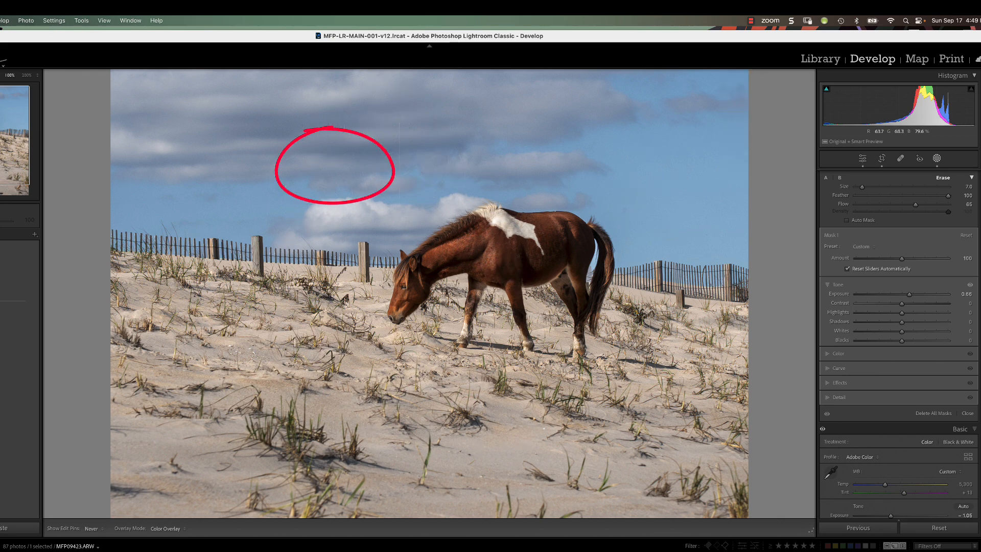
mouse_move(376, 317)
left_mouse_down()
mouse_move(320, 403)
mouse_move(378, 318)
left_mouse_up()
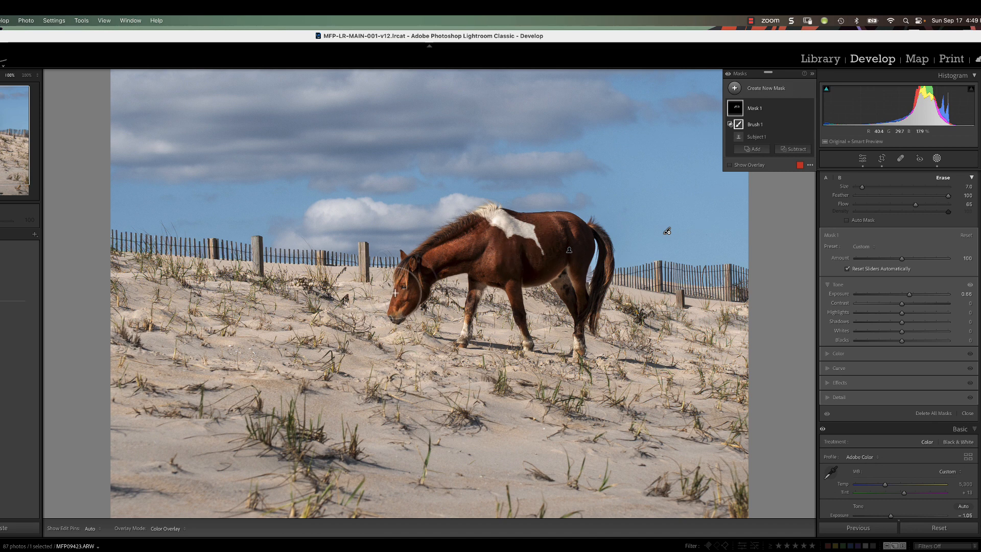
Hide and show Mask 1 twice to compare the horse with and without the painted sunlight effect.
mouse_move(811, 108)
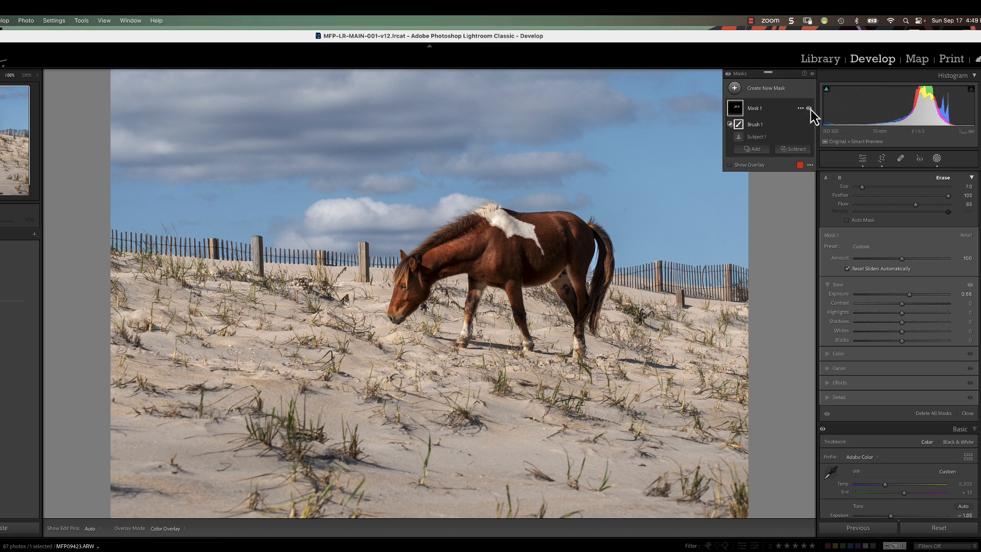
left_click(809, 108)
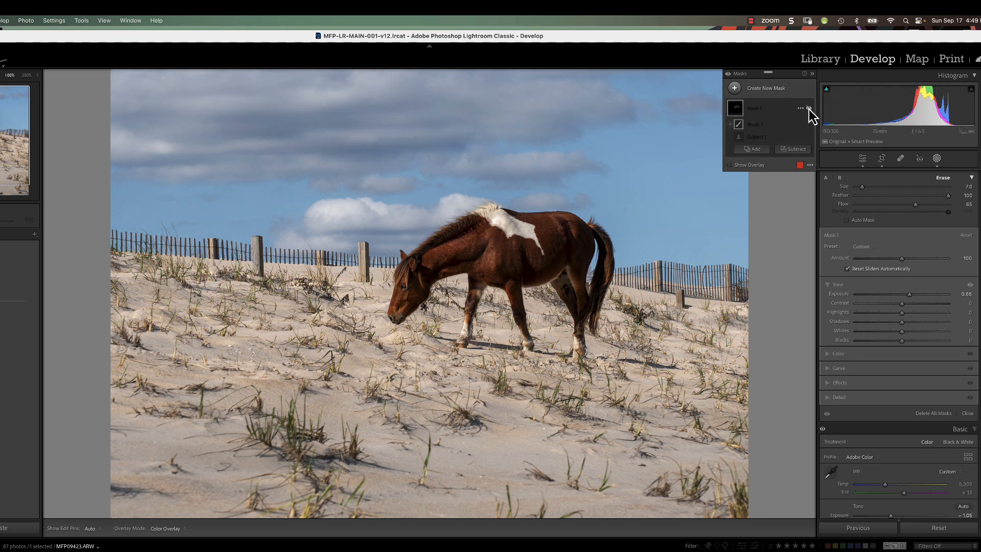
left_click(809, 108)
left_click(808, 109)
left_click(809, 108)
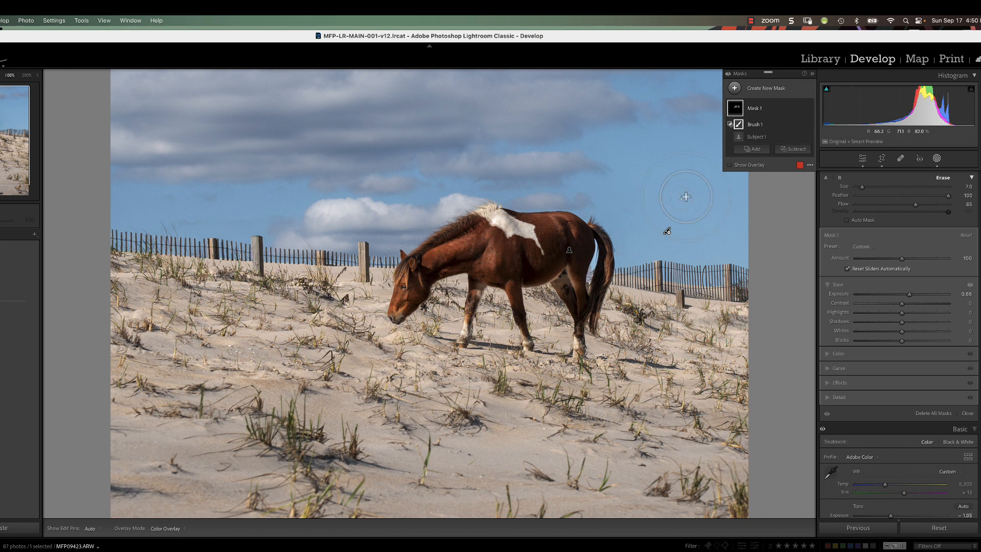
Toggle the intersecting Brush 1 off and on twice, and the whole of Mask 1 once, to compare full-subject and brushed brightening.
left_click(808, 125)
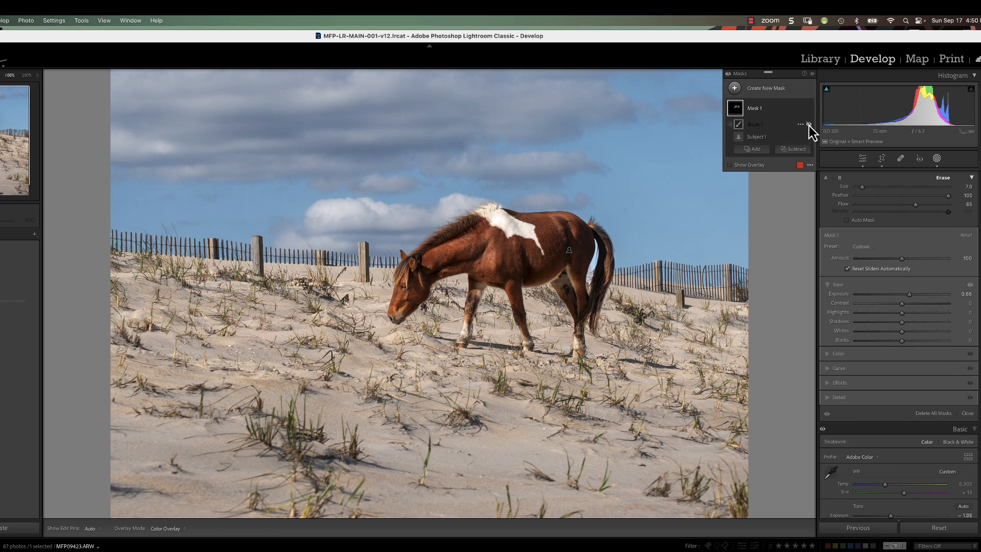
left_click(808, 124)
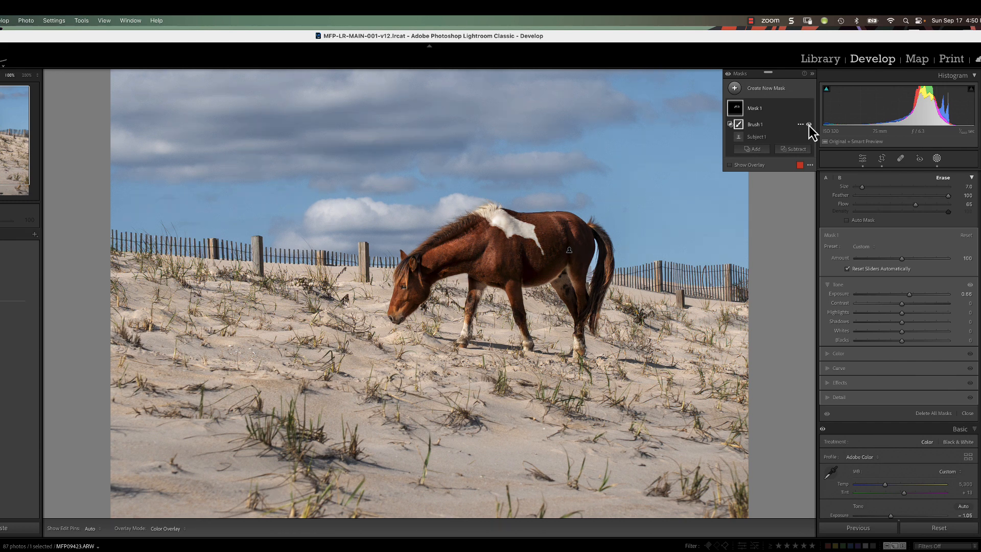
left_click(808, 124)
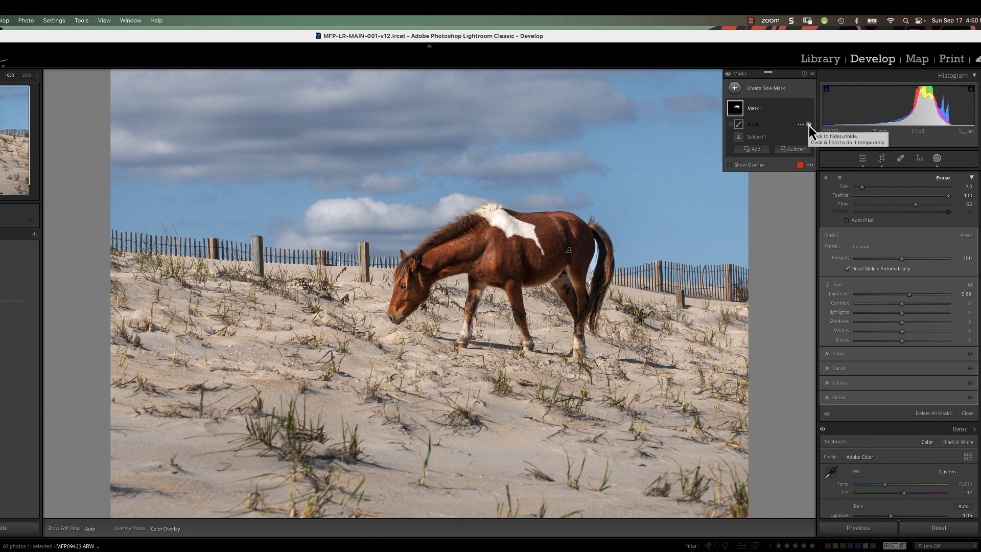
left_click(808, 126)
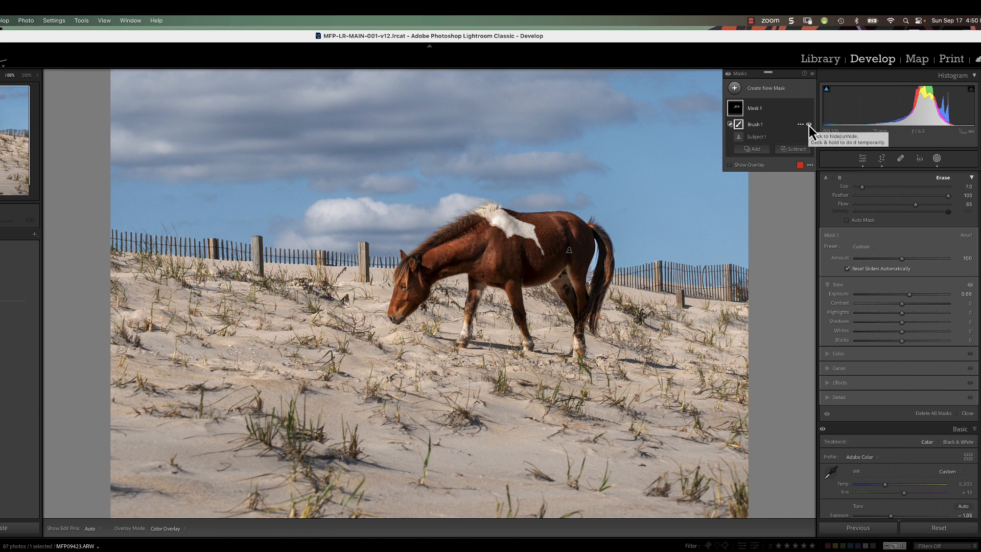
left_click(808, 108)
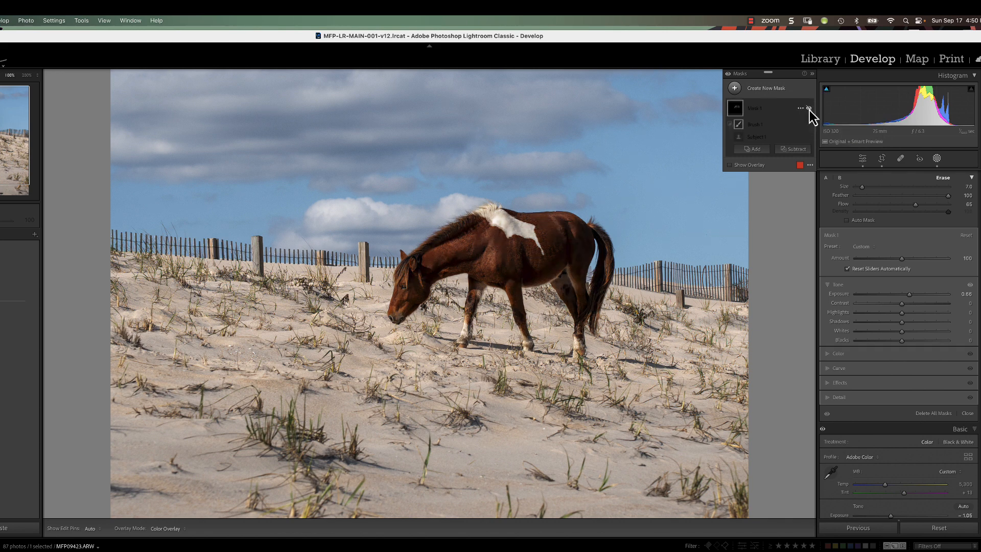
left_click(809, 110)
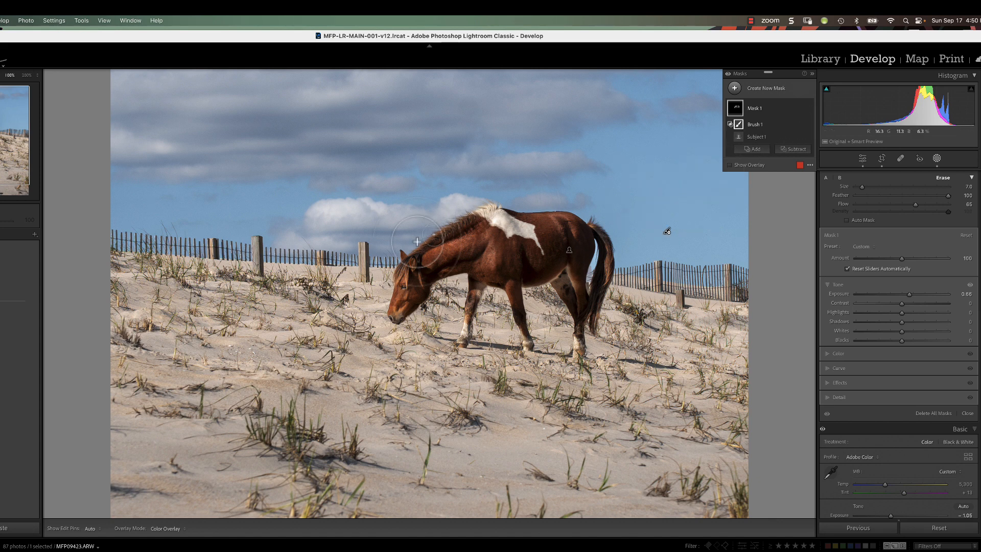